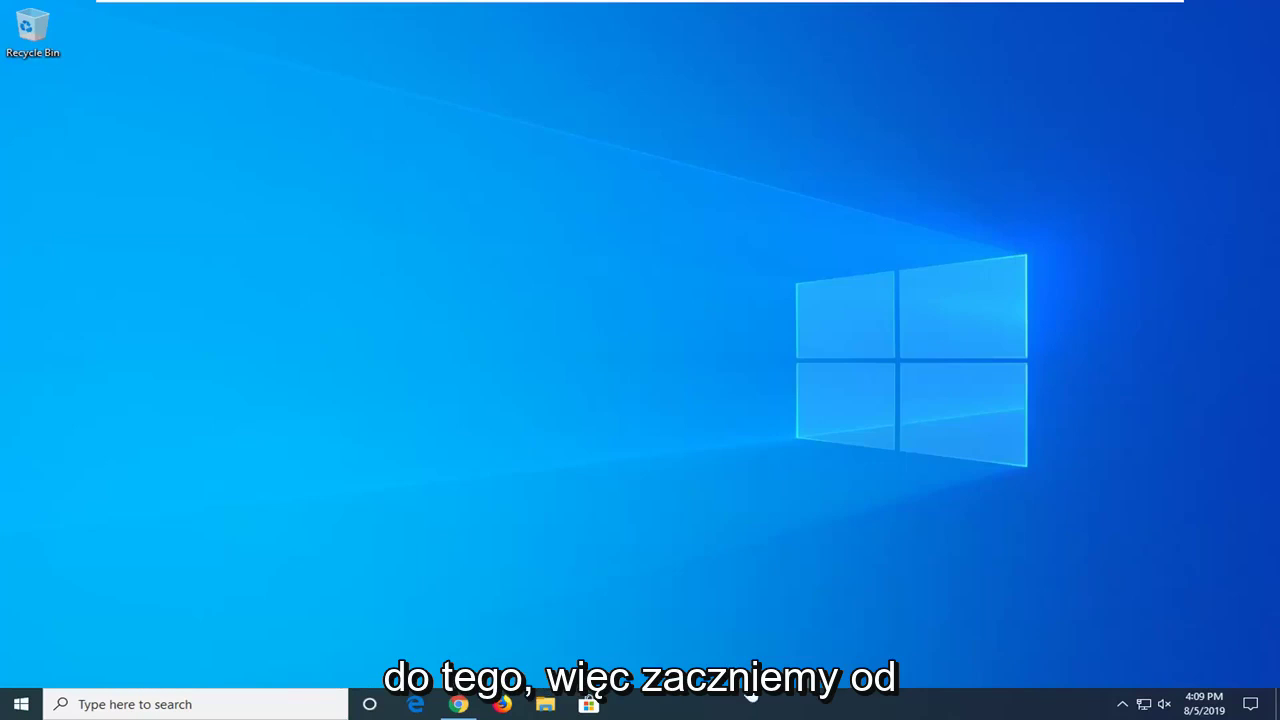
# Step: Open Task Manager from the taskbar and scroll down to the Windows processes list
pyautogui.rightClick(762, 708)
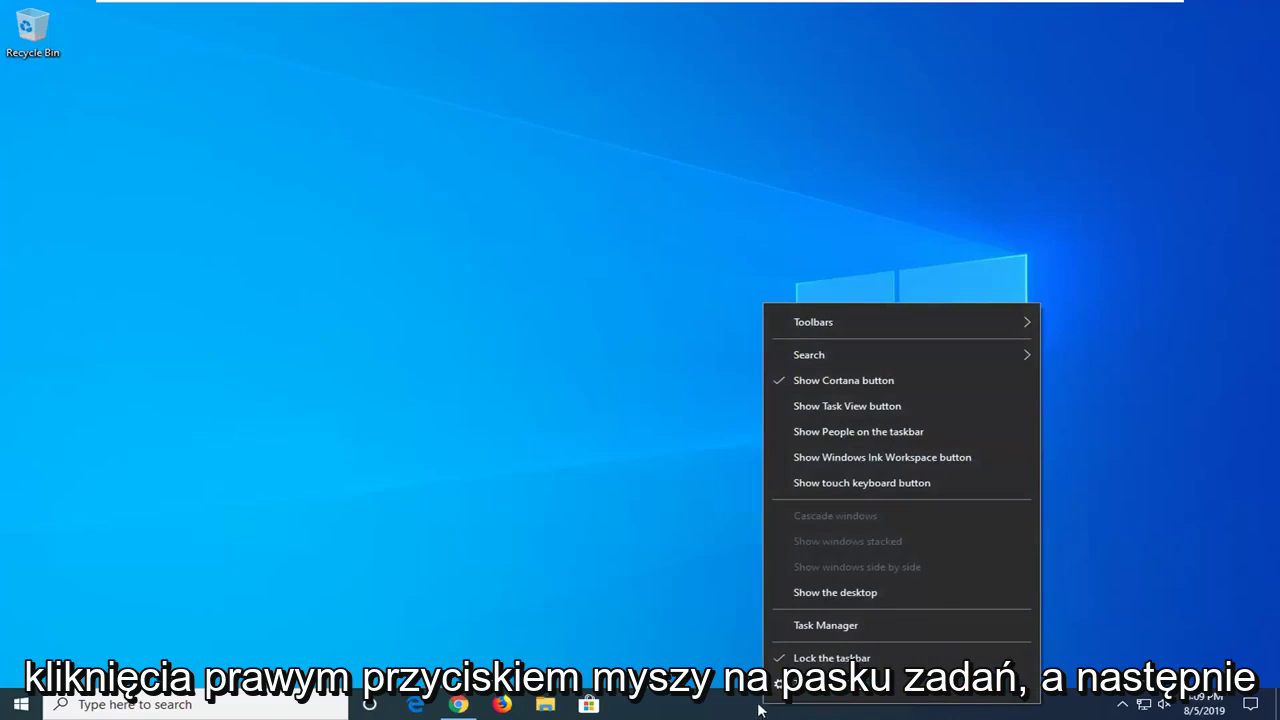
pyautogui.click(807, 623)
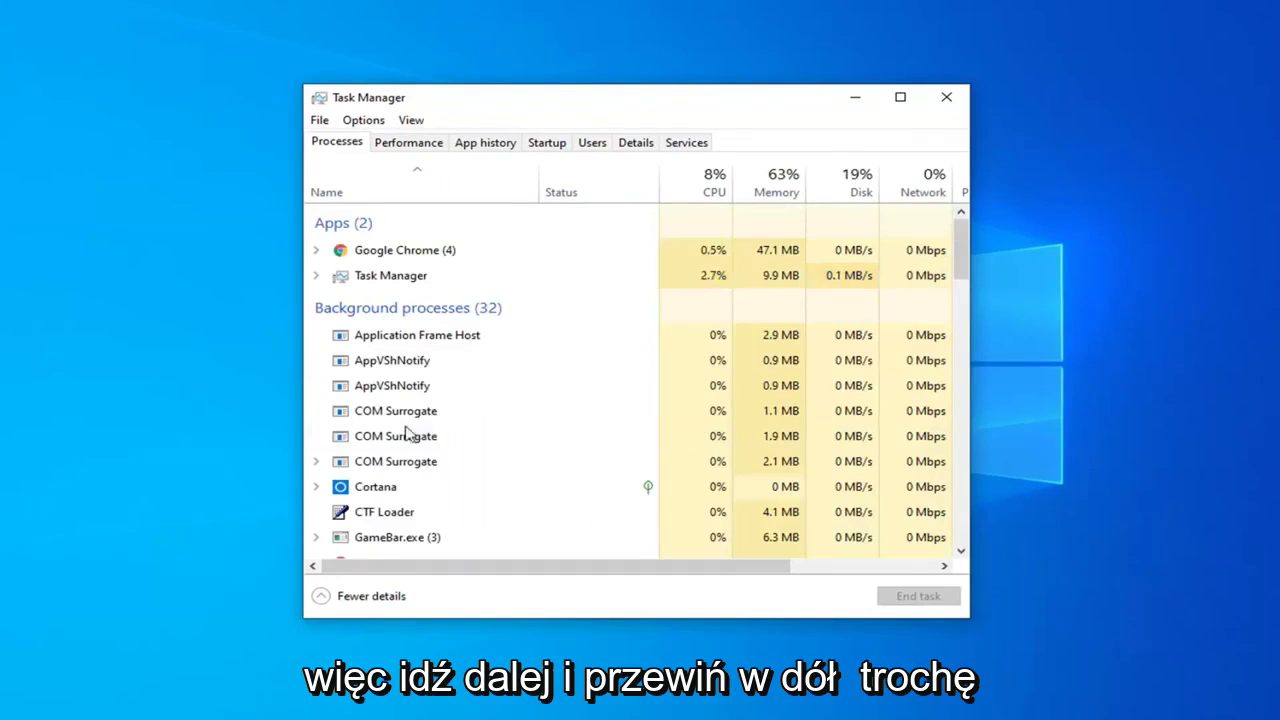
pyautogui.scroll(-2, 420, 400)
pyautogui.scroll(-1, 420, 400)
pyautogui.scroll(-2, 422, 400)
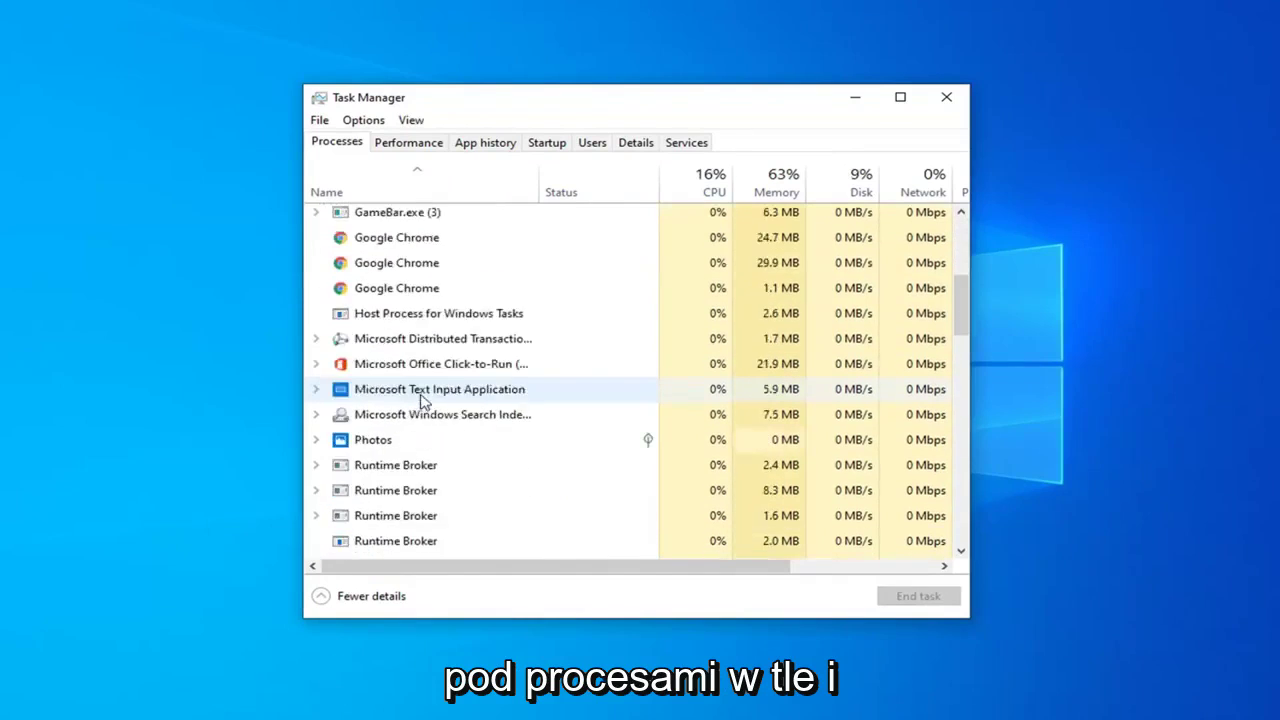
pyautogui.scroll(-2, 420, 398)
pyautogui.scroll(-4, 416, 394)
pyautogui.scroll(-2, 416, 394)
pyautogui.scroll(2, 416, 394)
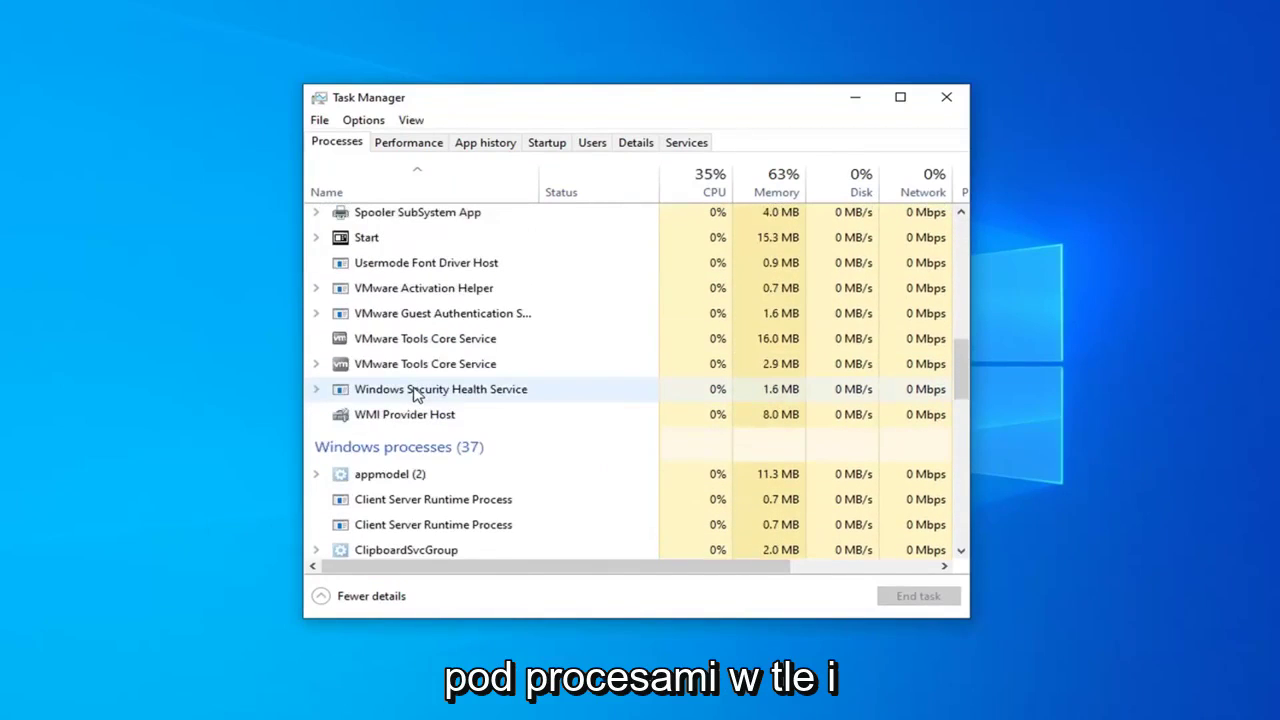
pyautogui.scroll(-2, 416, 394)
pyautogui.scroll(-2, 416, 394)
pyautogui.scroll(-3, 418, 394)
pyautogui.scroll(-2, 424, 392)
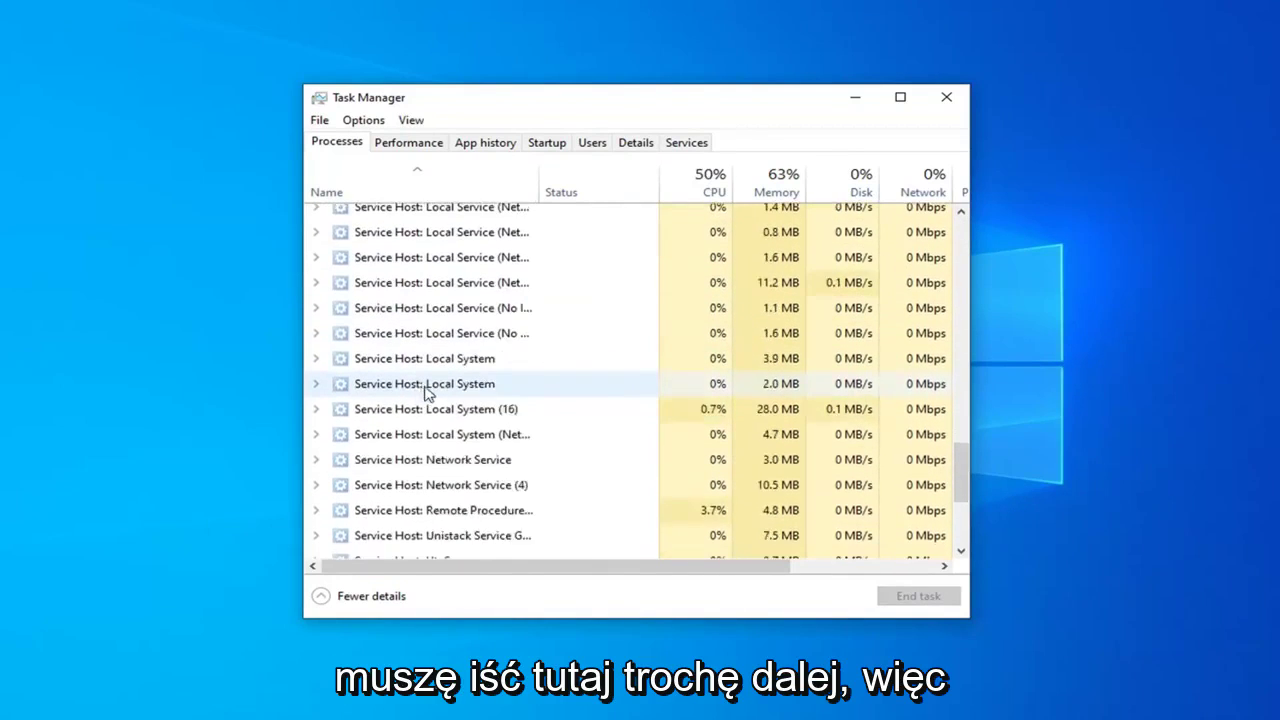
pyautogui.scroll(-3, 424, 394)
pyautogui.scroll(-1, 423, 396)
# Step: Select the Windows Explorer process and restart it
pyautogui.click(423, 447)
pyautogui.scroll(2, 424, 435)
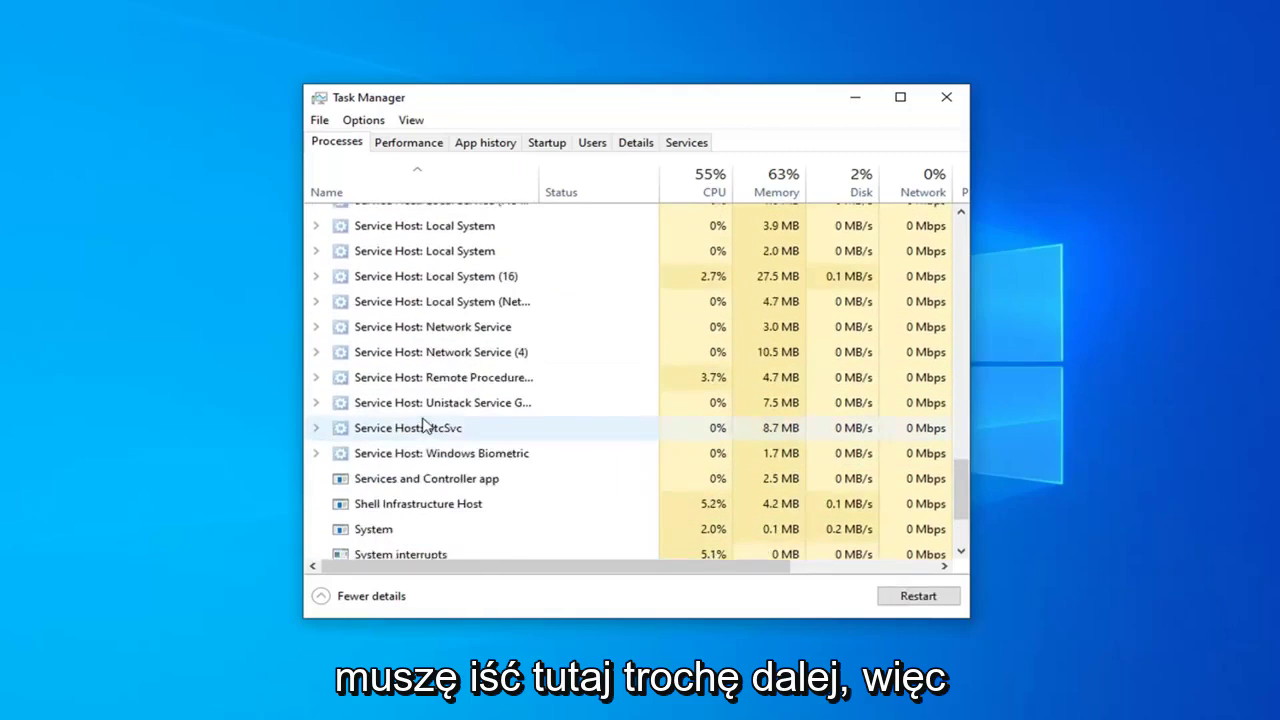
pyautogui.scroll(2, 423, 427)
pyautogui.scroll(2, 425, 420)
pyautogui.scroll(2, 428, 410)
pyautogui.scroll(2, 433, 397)
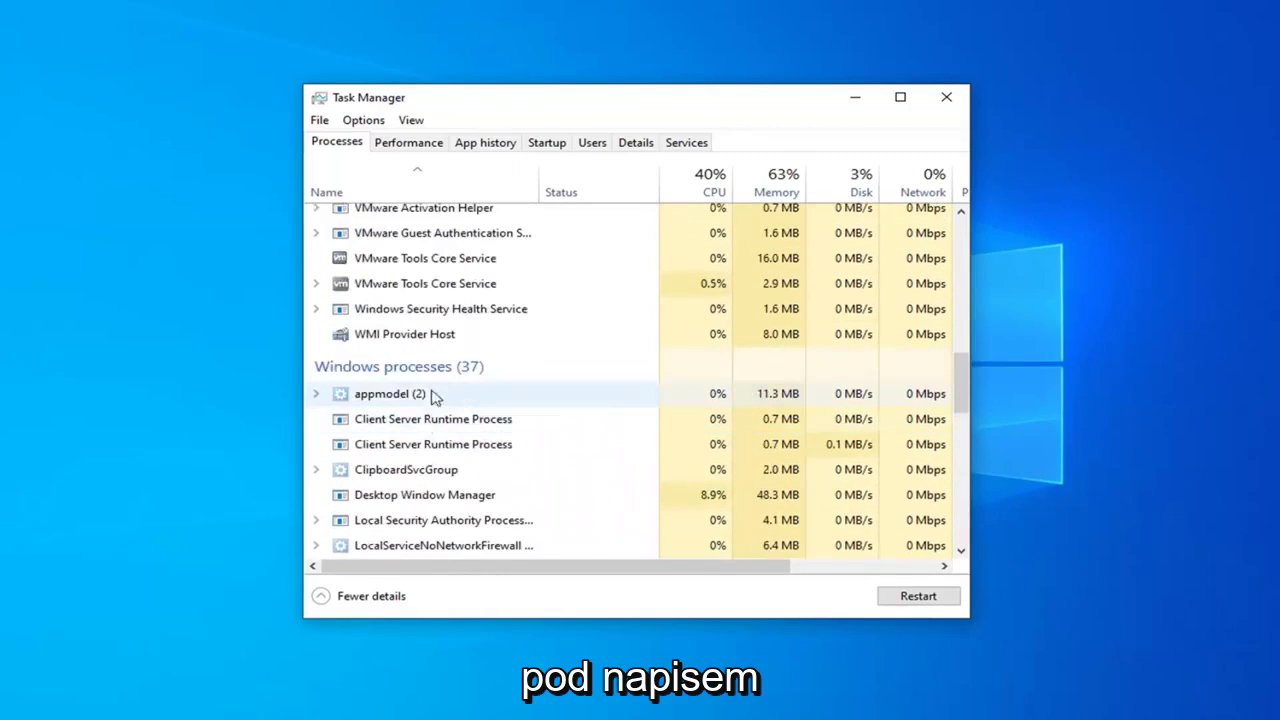
pyautogui.scroll(-4, 457, 409)
pyautogui.scroll(-3, 546, 397)
pyautogui.scroll(-2, 540, 391)
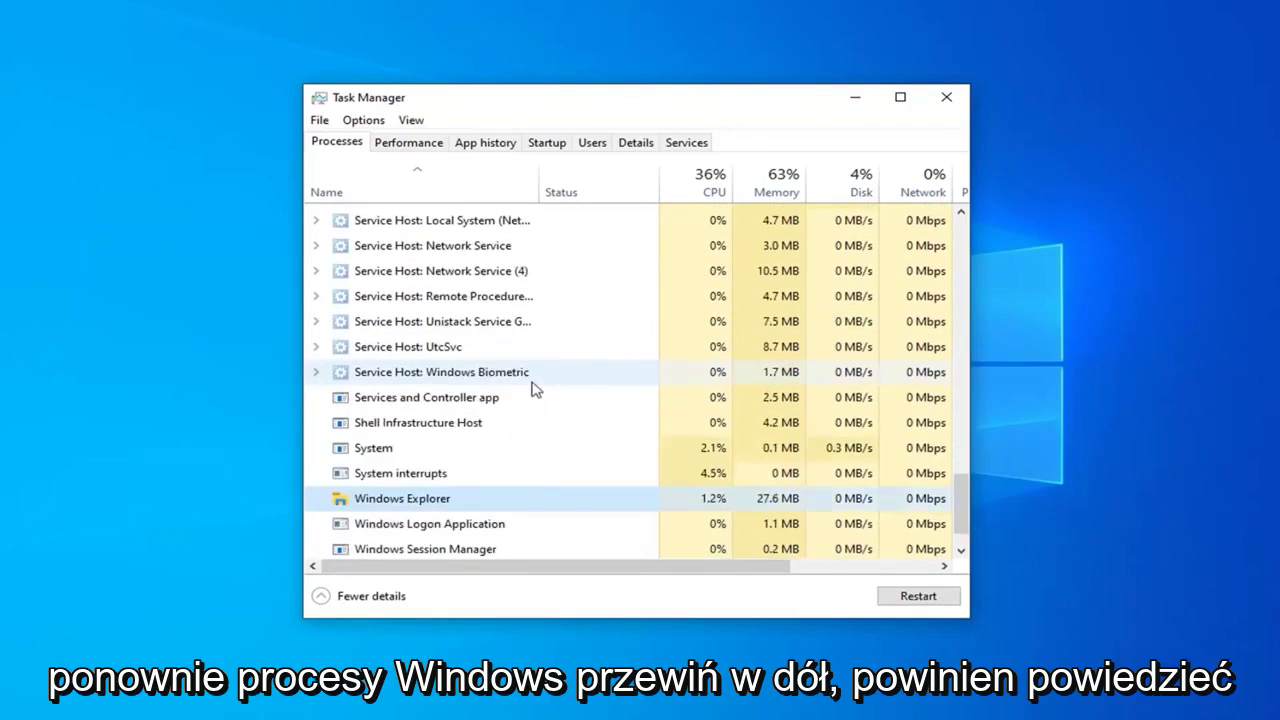
pyautogui.scroll(-1, 534, 389)
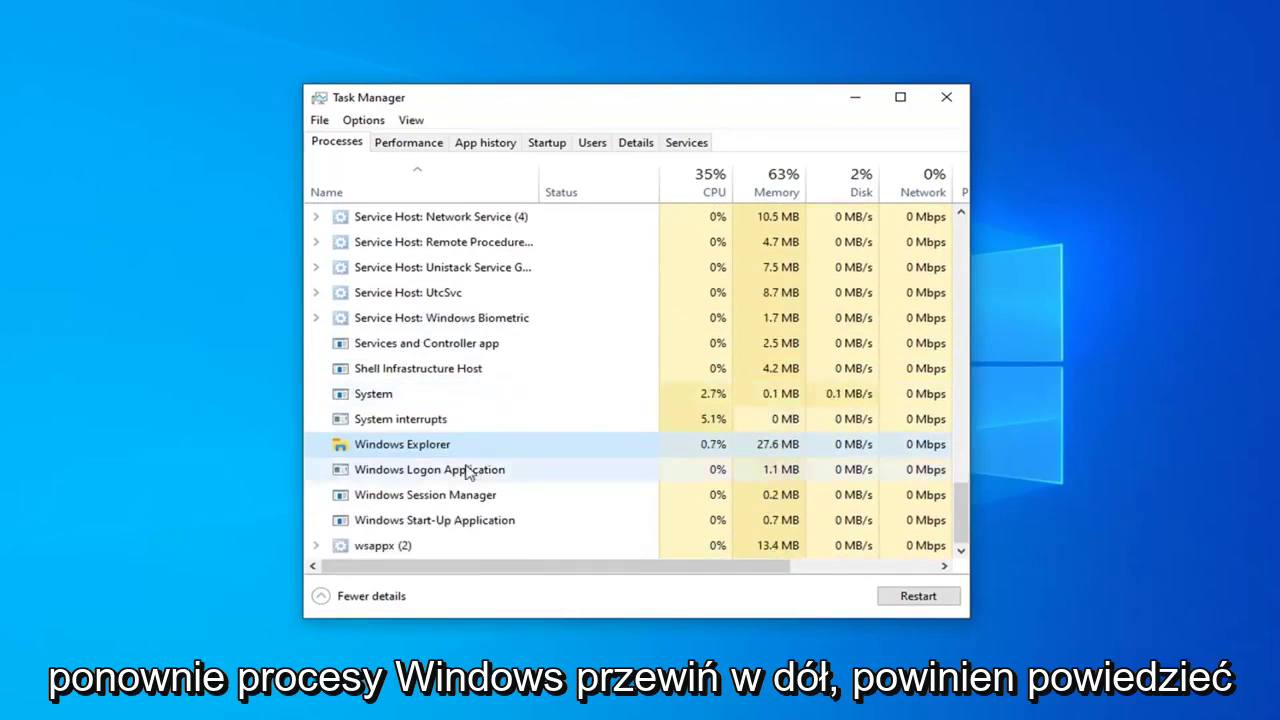
pyautogui.click(920, 602)
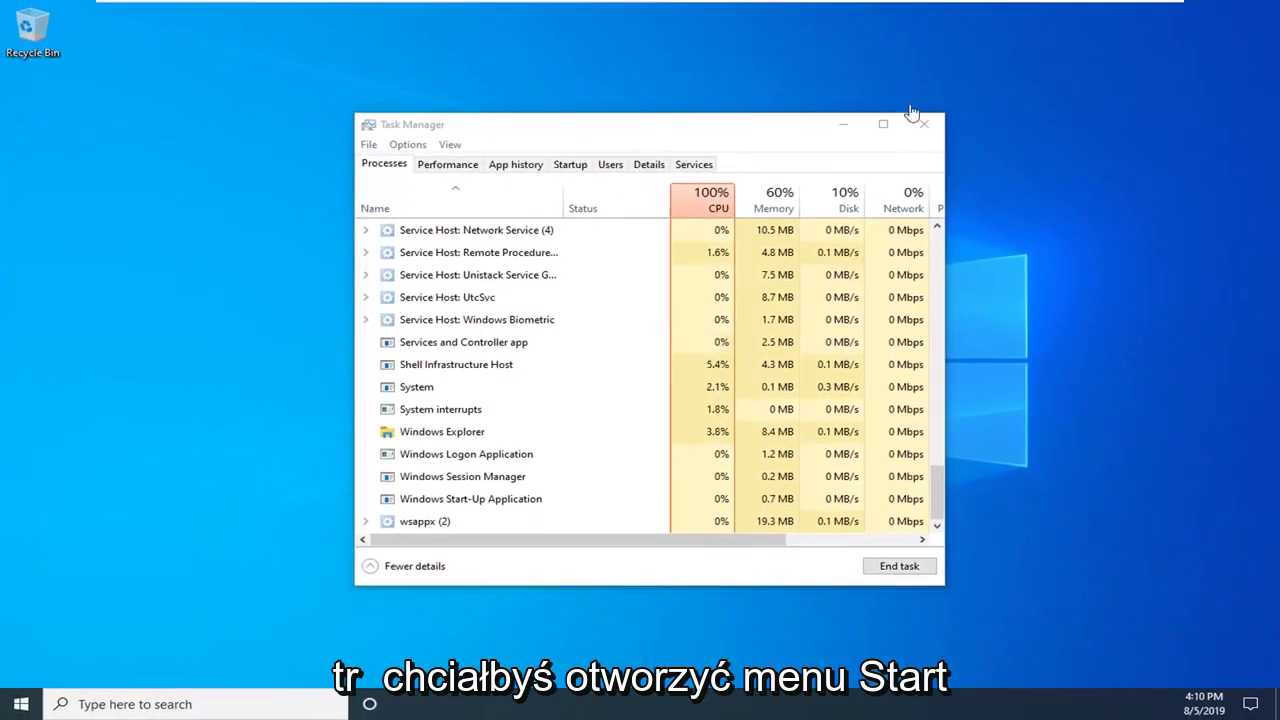
# Step: Dismiss the Start menu and bring up Windows Settings with Windows+I
pyautogui.click(14, 706)
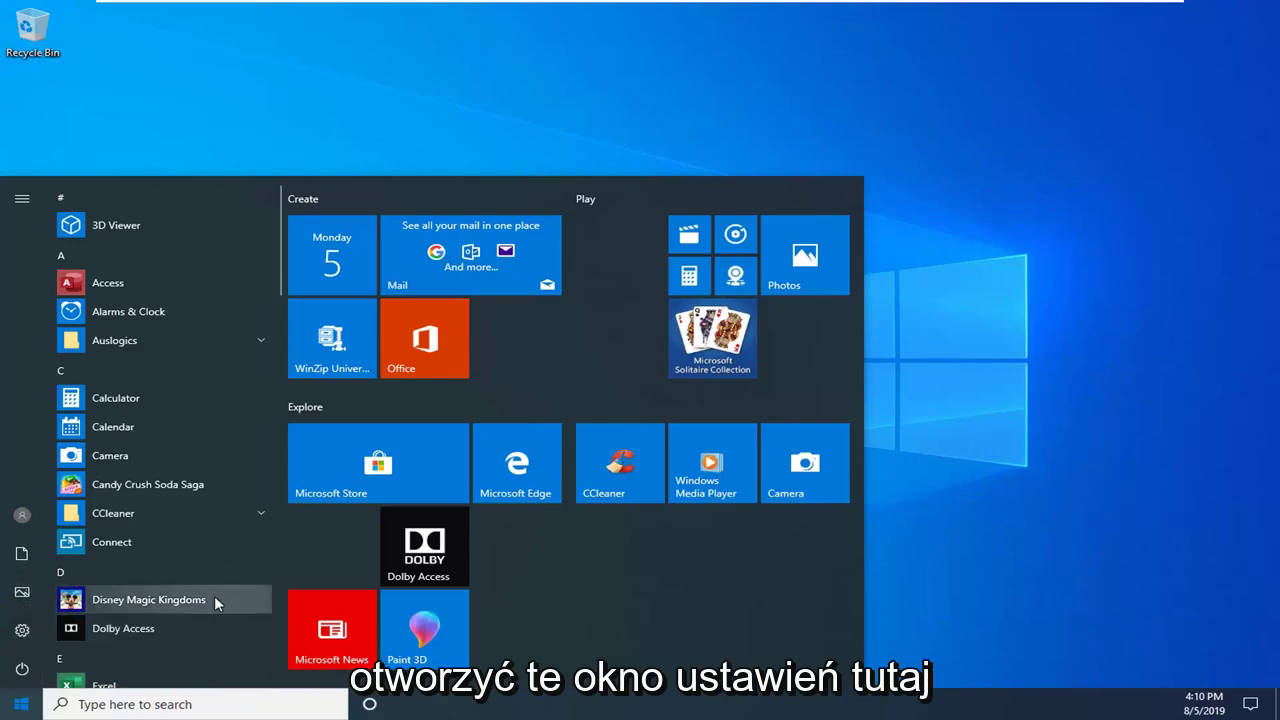
pyautogui.press('Escape')
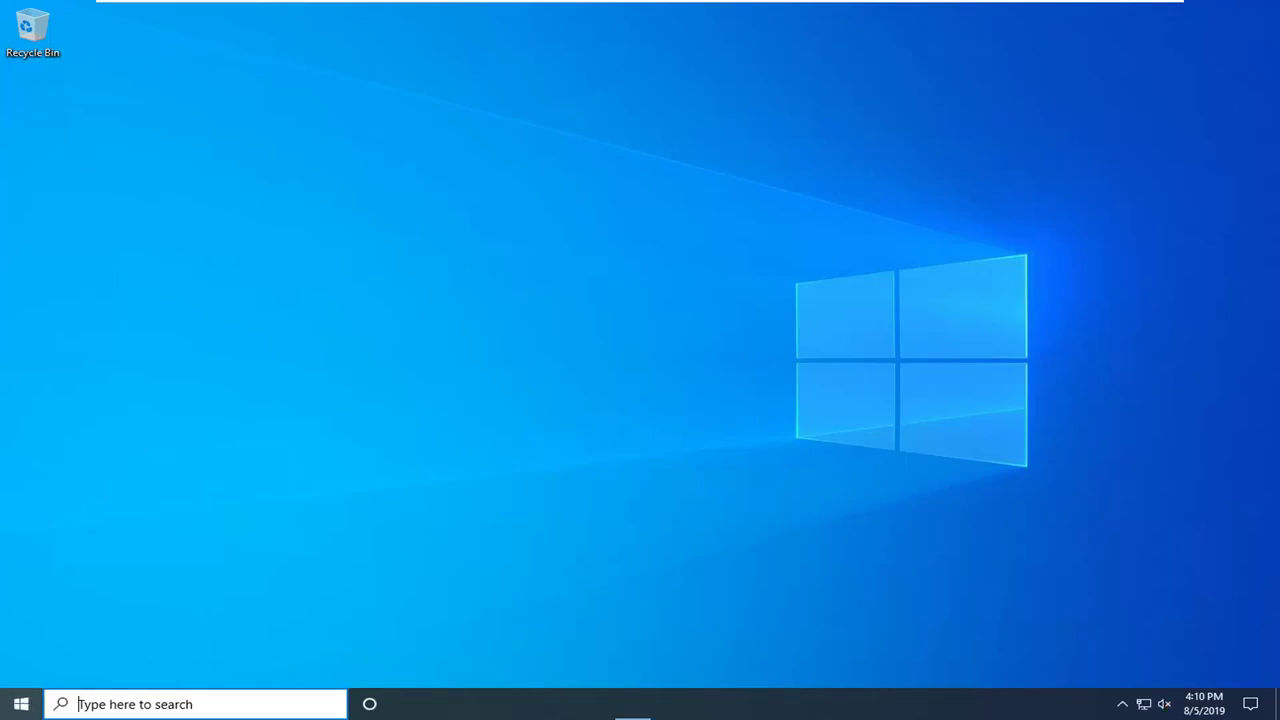
pyautogui.press('super+i')
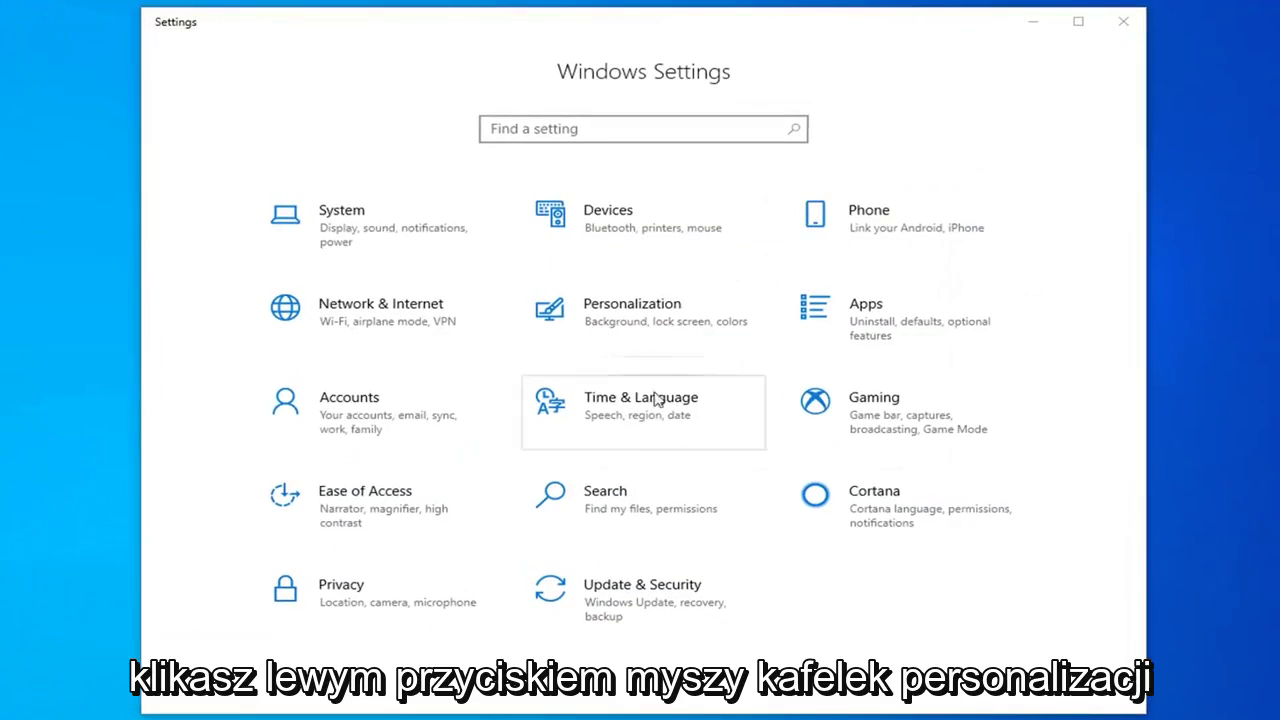
# Step: Go to Personalization > Taskbar > 'Select which icons appear on the taskbar'
pyautogui.click(623, 322)
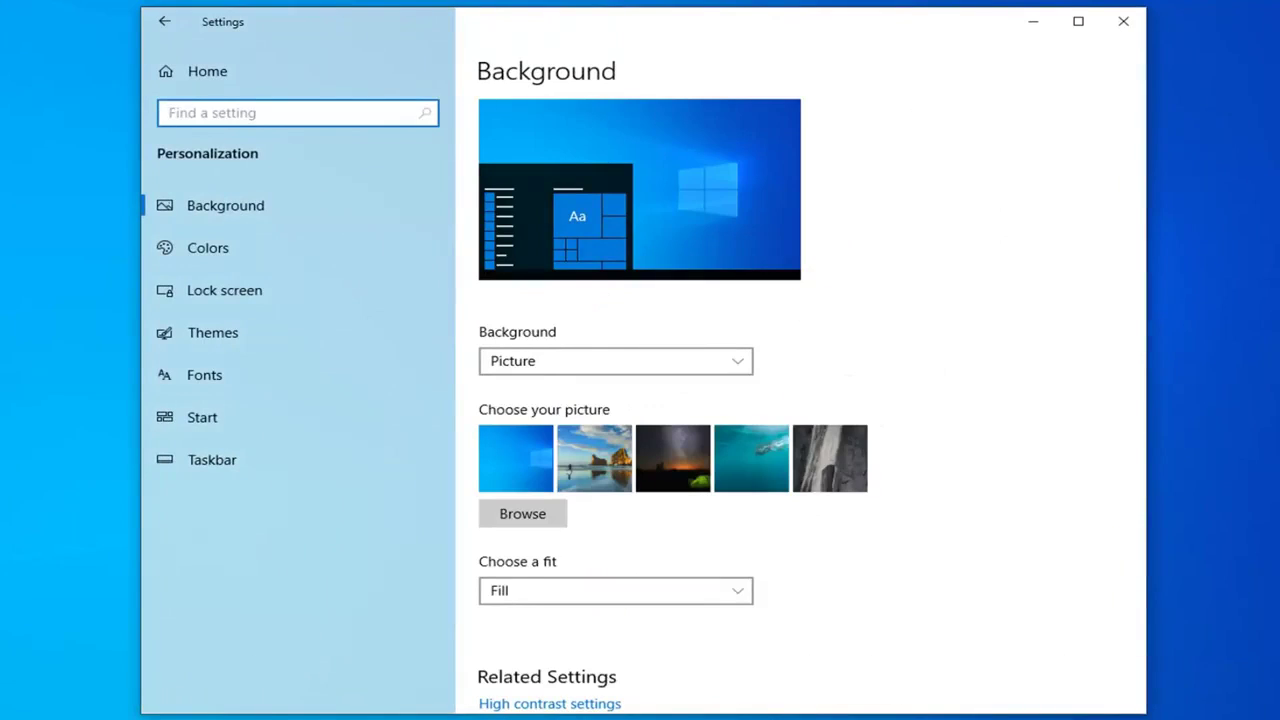
pyautogui.click(223, 464)
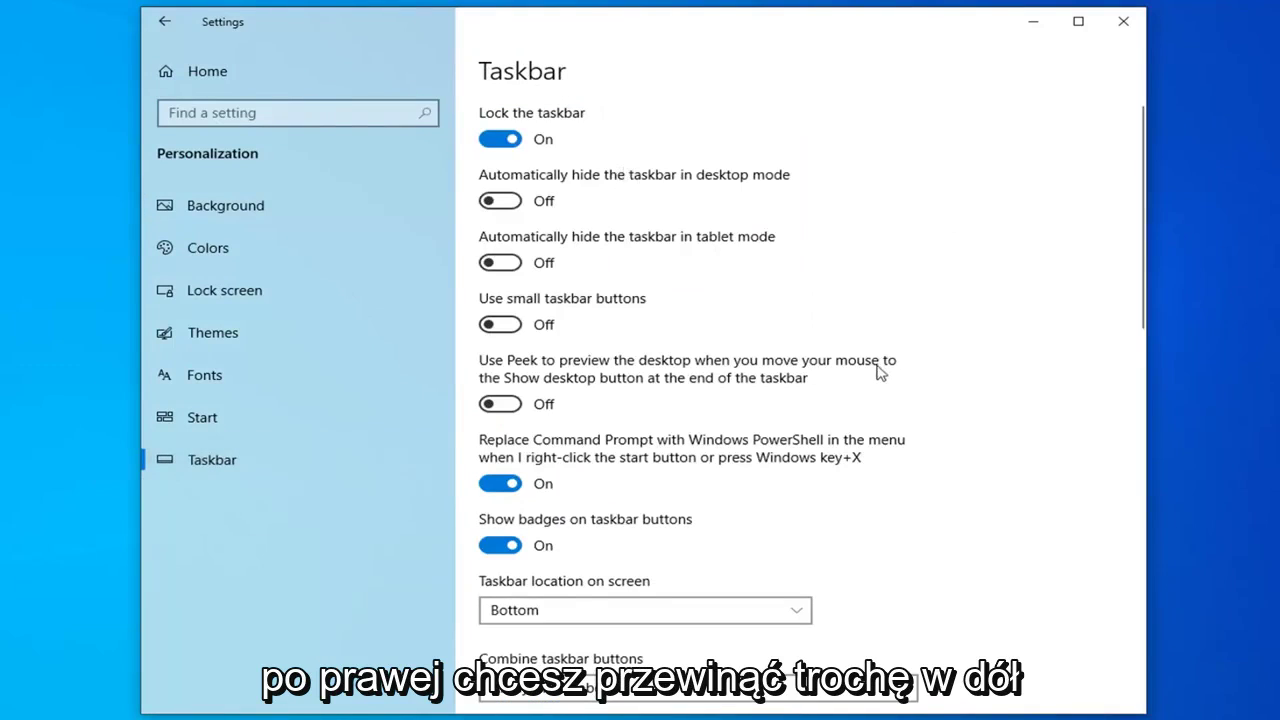
pyautogui.scroll(-5, 879, 371)
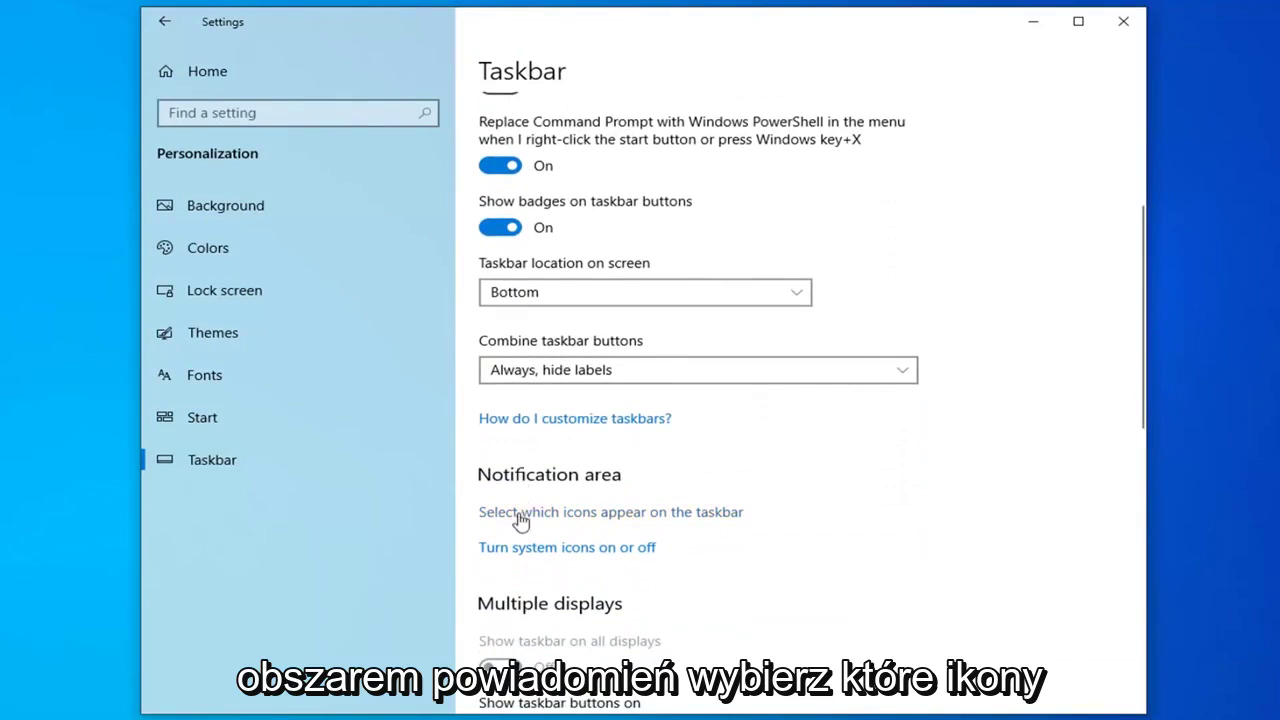
pyautogui.click(610, 514)
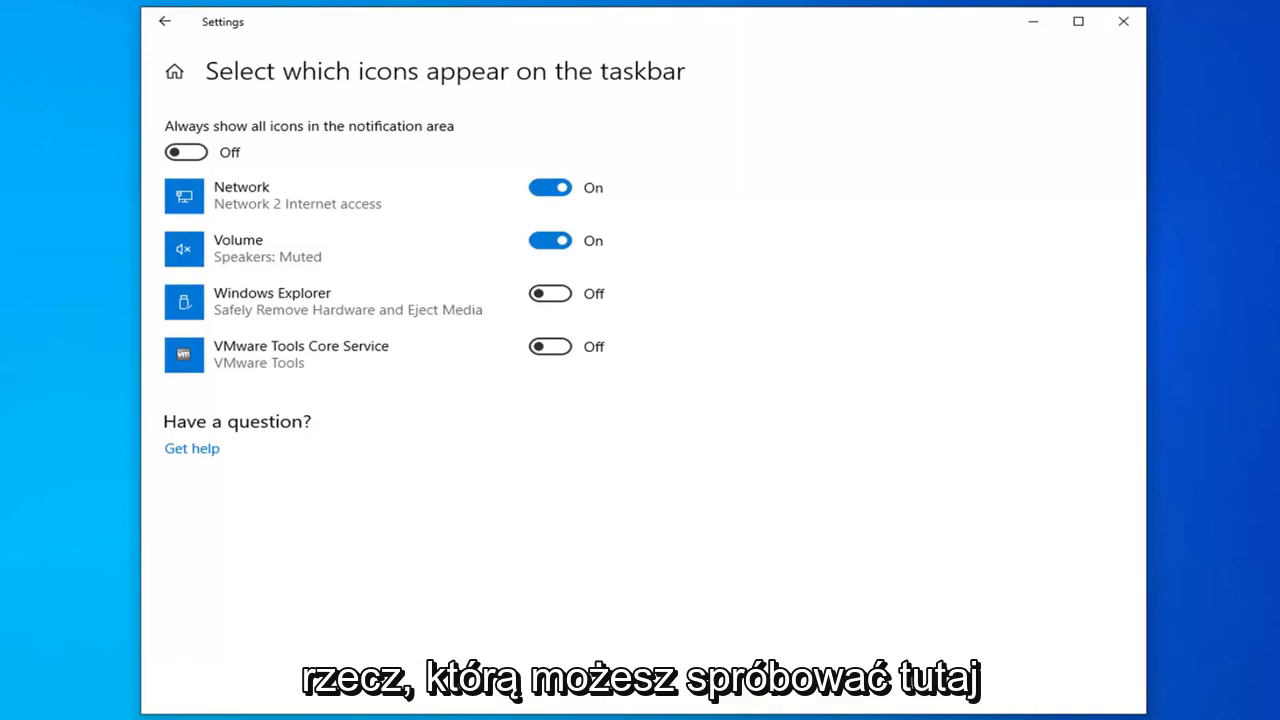
# Step: Close Settings, launch File Explorer via a 'file explorer' search, and show This PC
pyautogui.click(1123, 21)
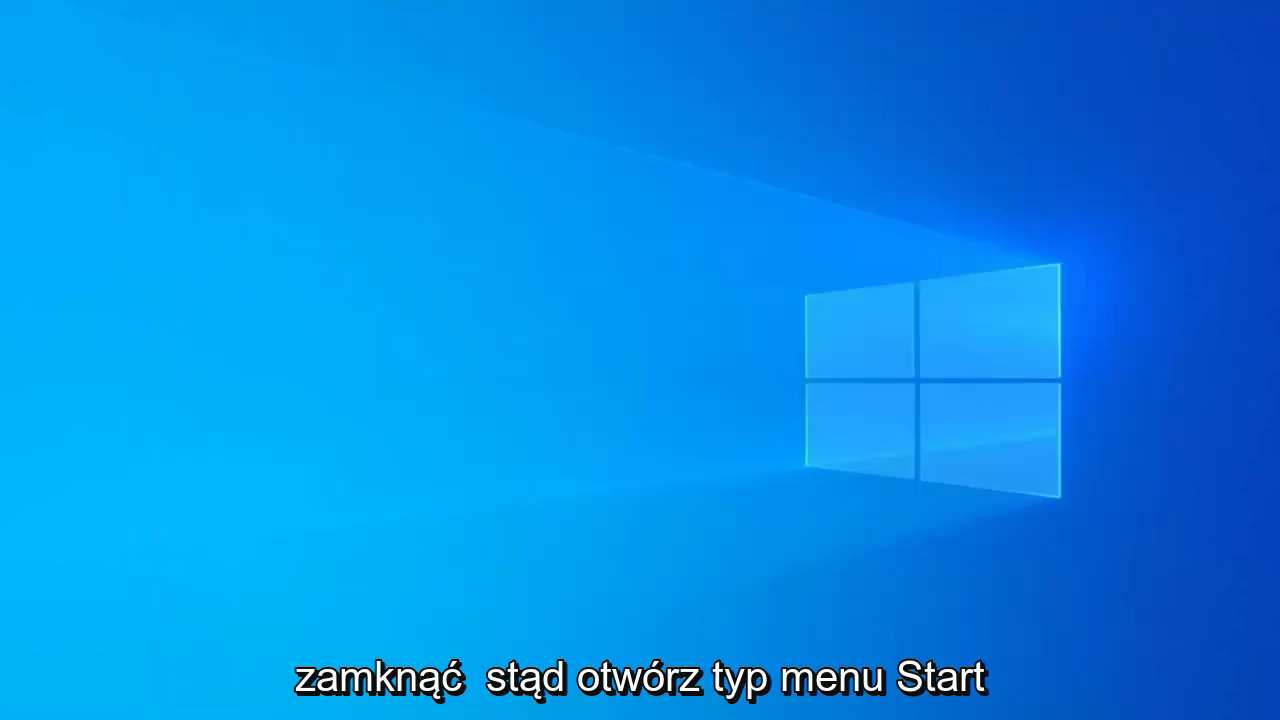
pyautogui.press('super')
pyautogui.write('f')
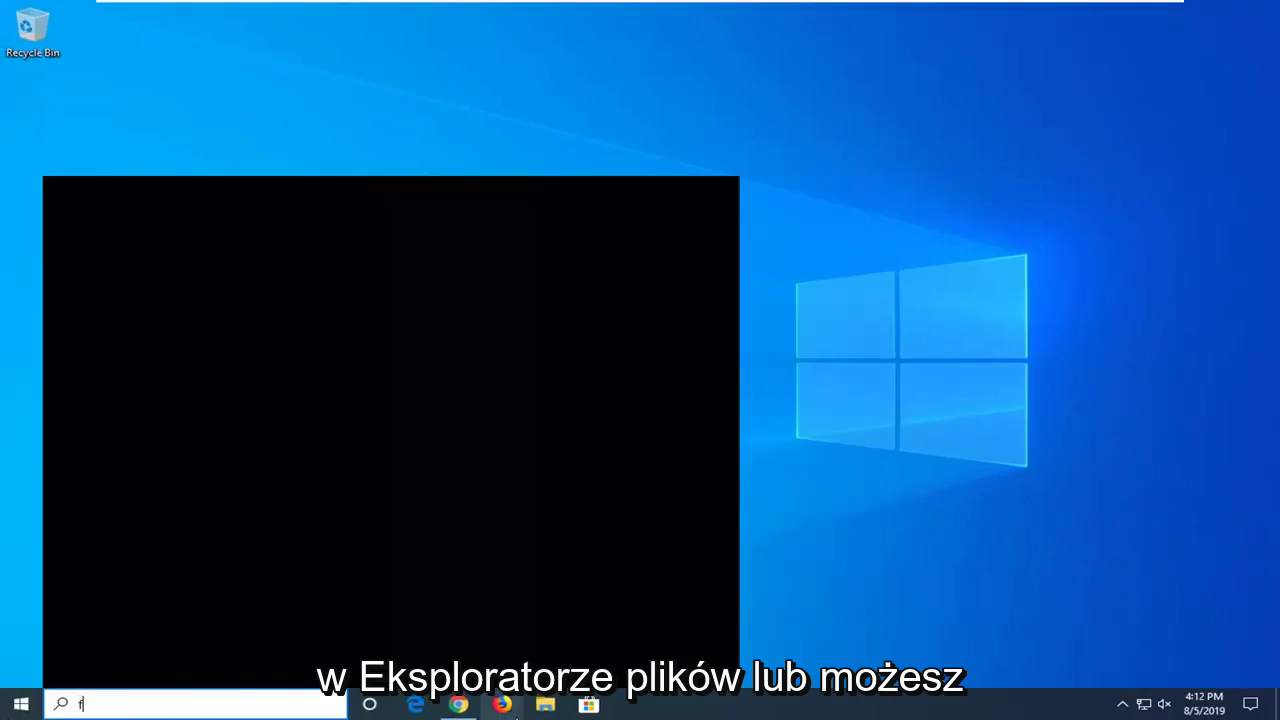
pyautogui.write('ile explorer')
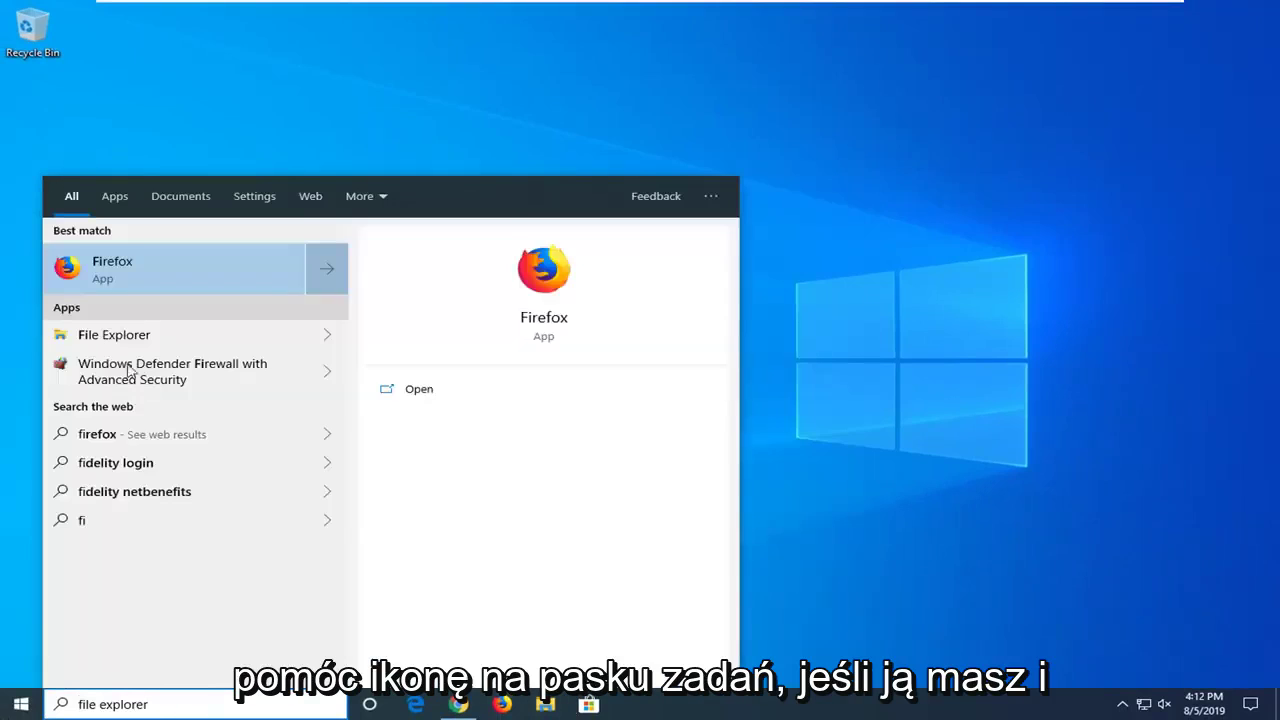
pyautogui.press('Escape')
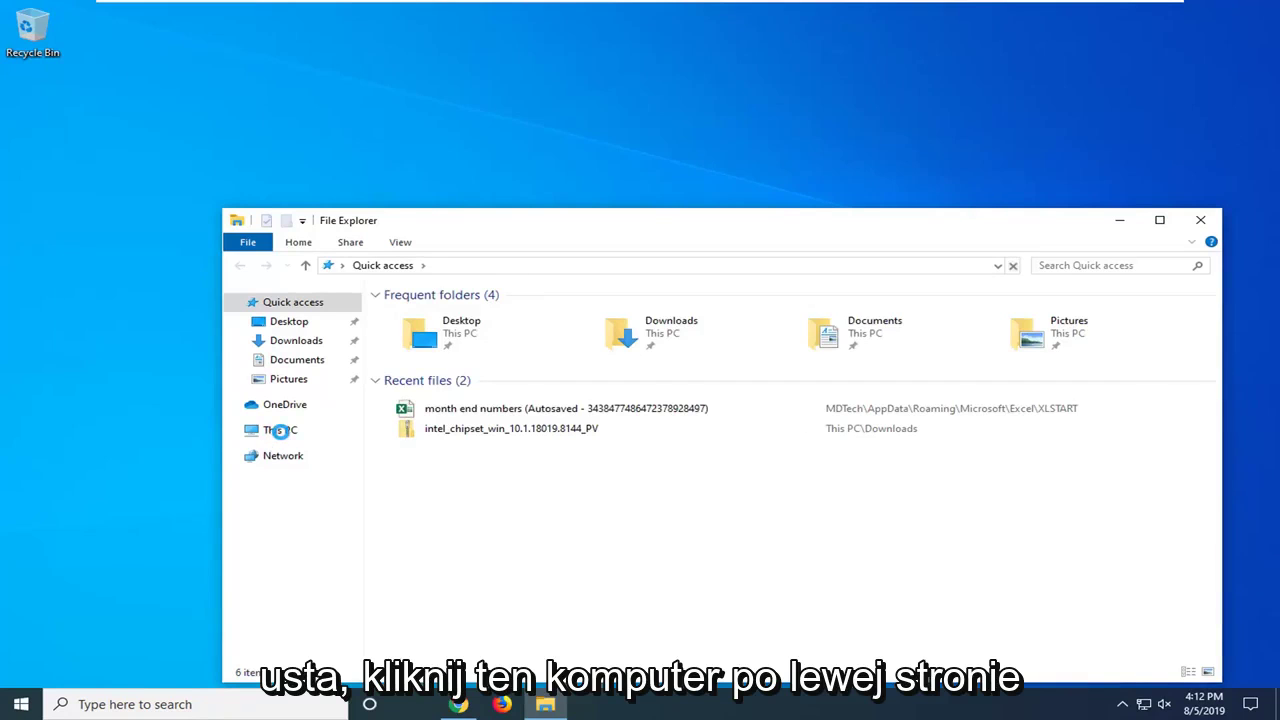
pyautogui.click(283, 435)
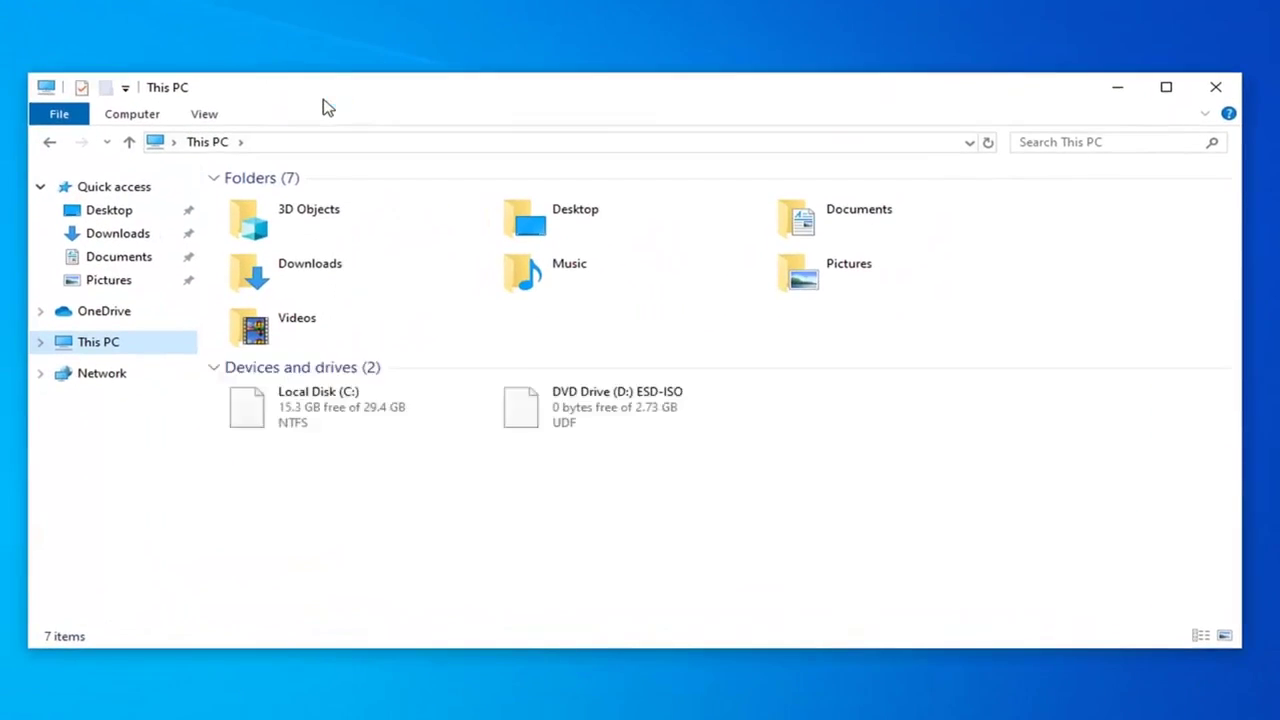
pyautogui.moveTo(350, 408)
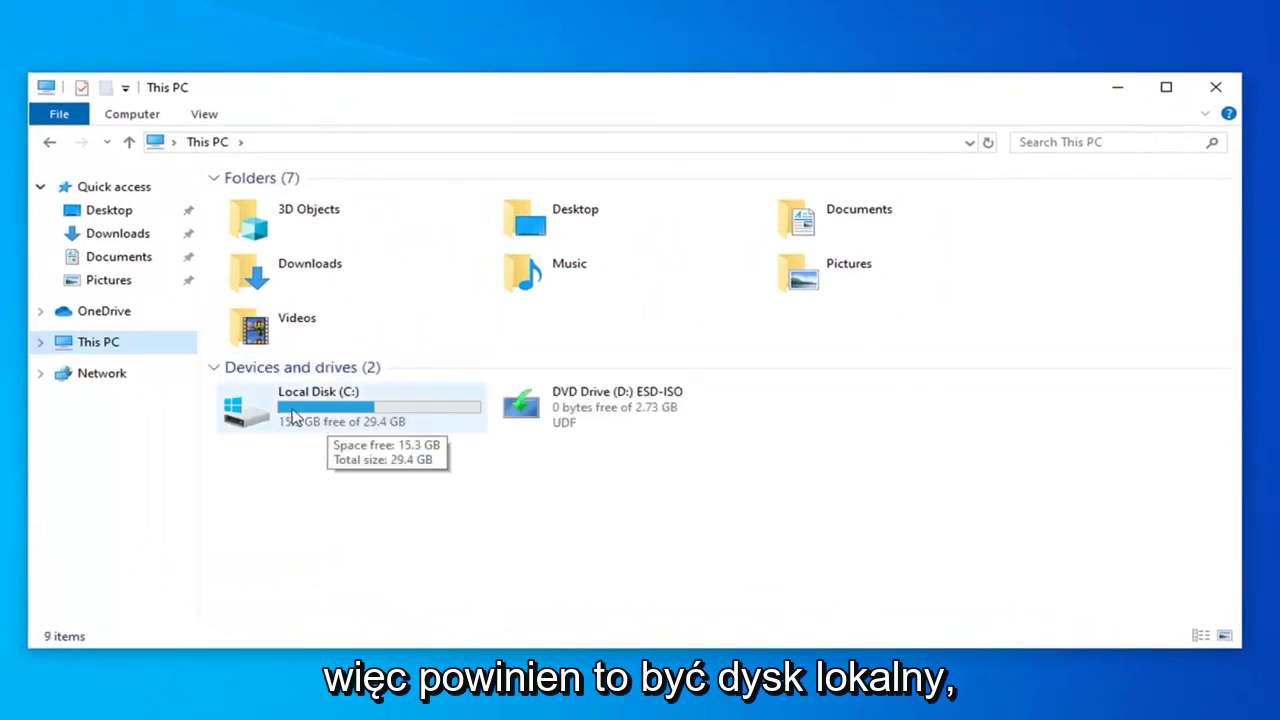
# Step: Navigate to C:\Users\MDTech and check Hidden items in the View options
pyautogui.doubleClick(334, 418)
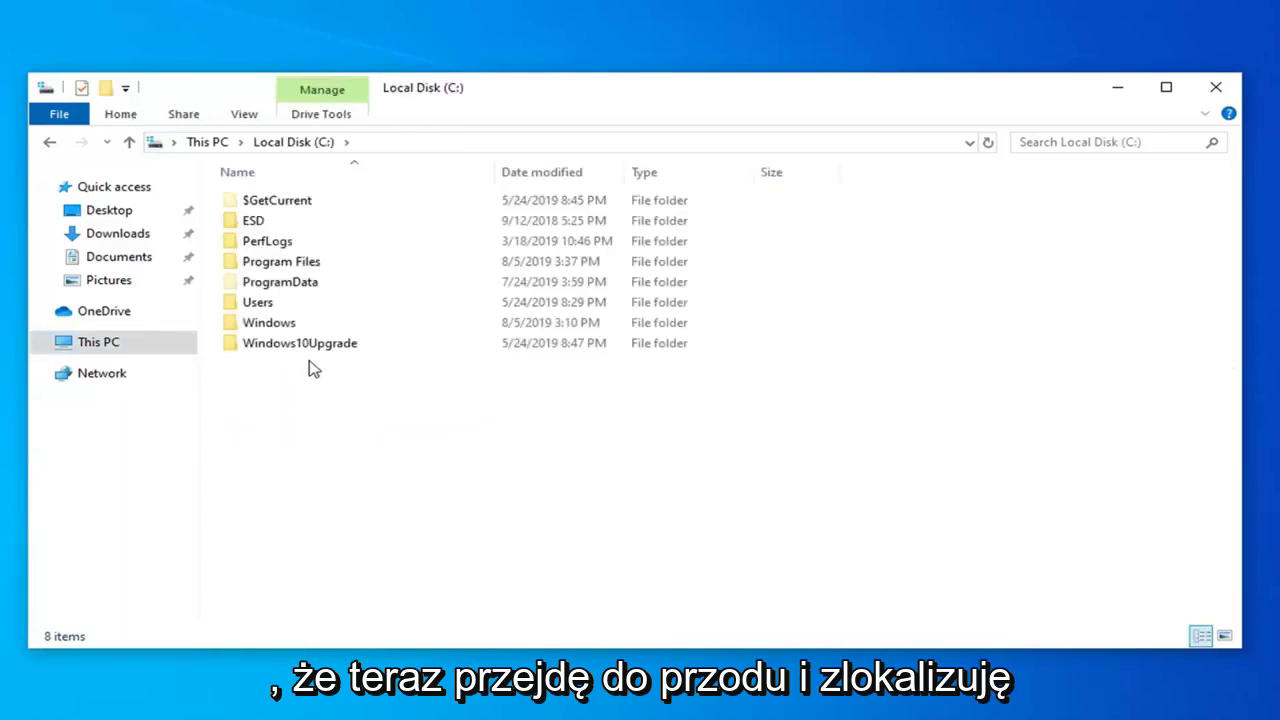
pyautogui.click(265, 310)
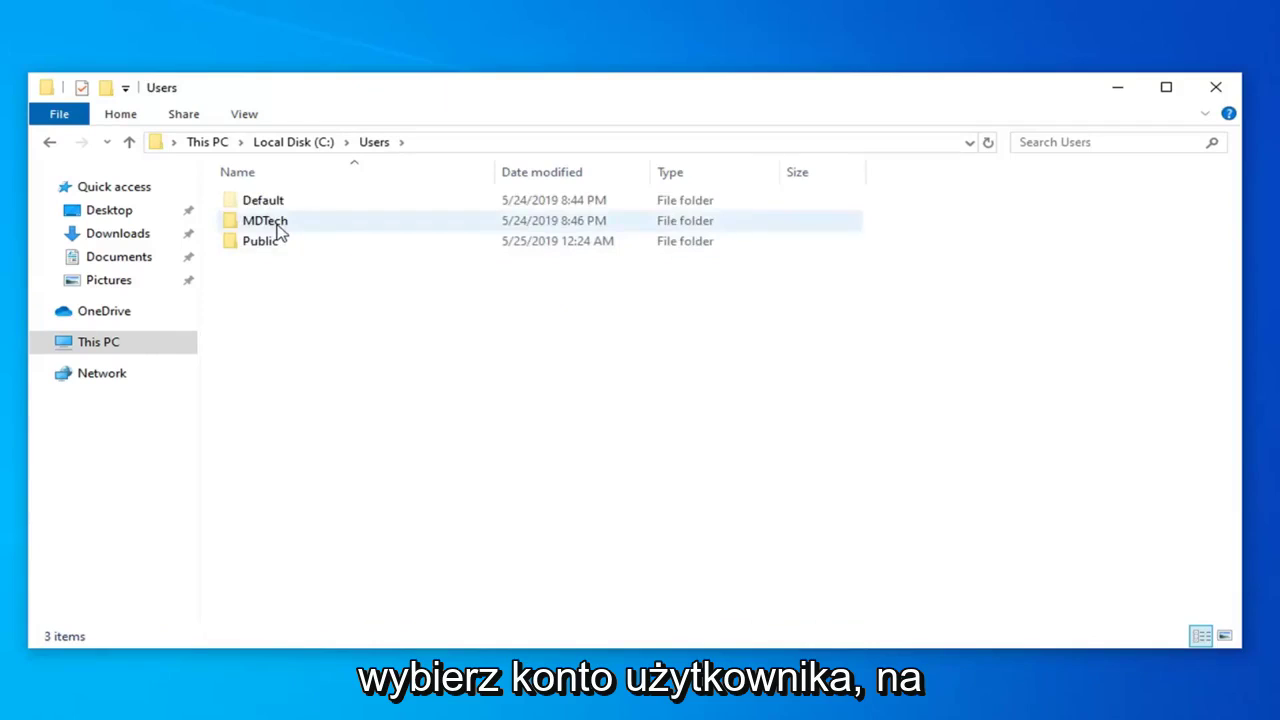
pyautogui.doubleClick(278, 226)
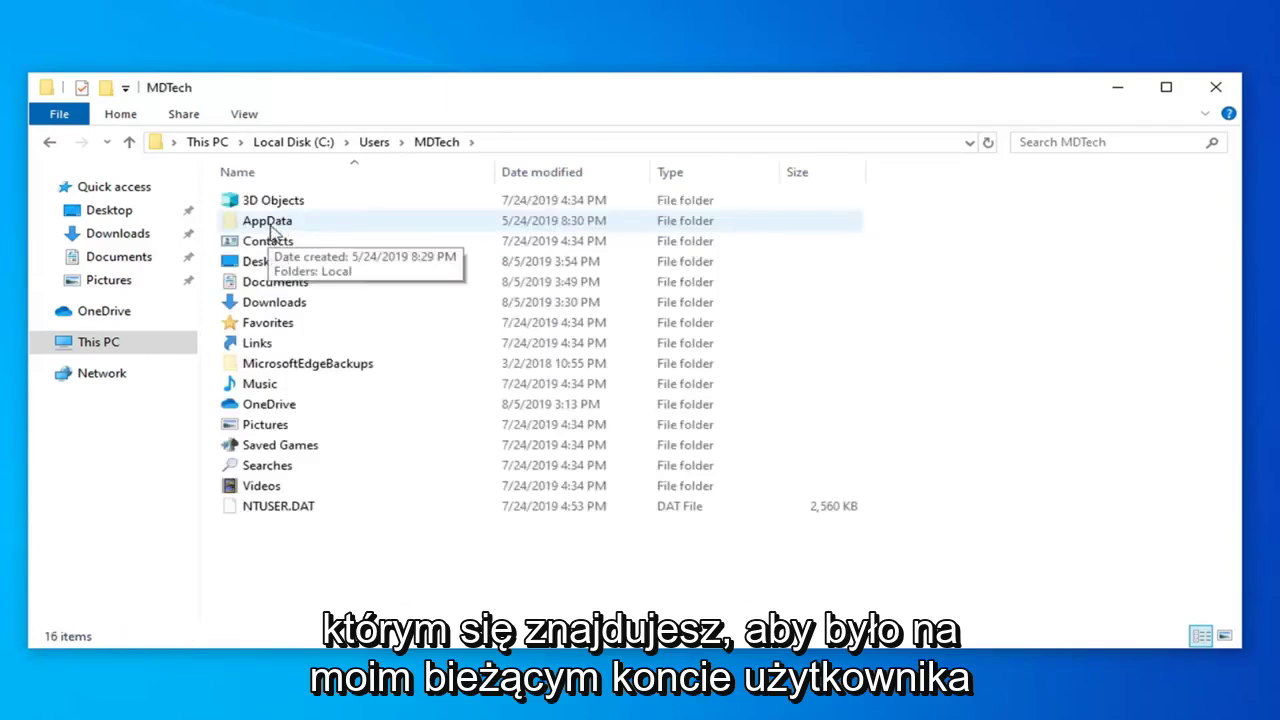
pyautogui.doubleClick(276, 228)
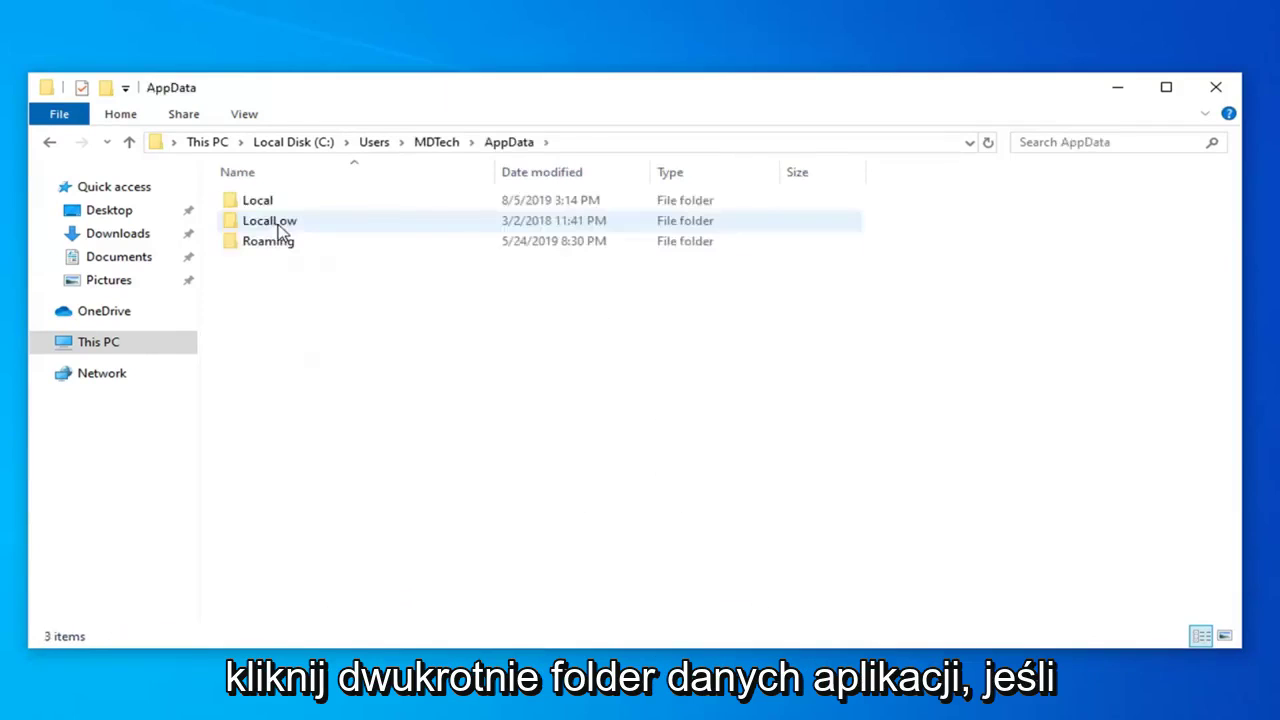
pyautogui.click(49, 143)
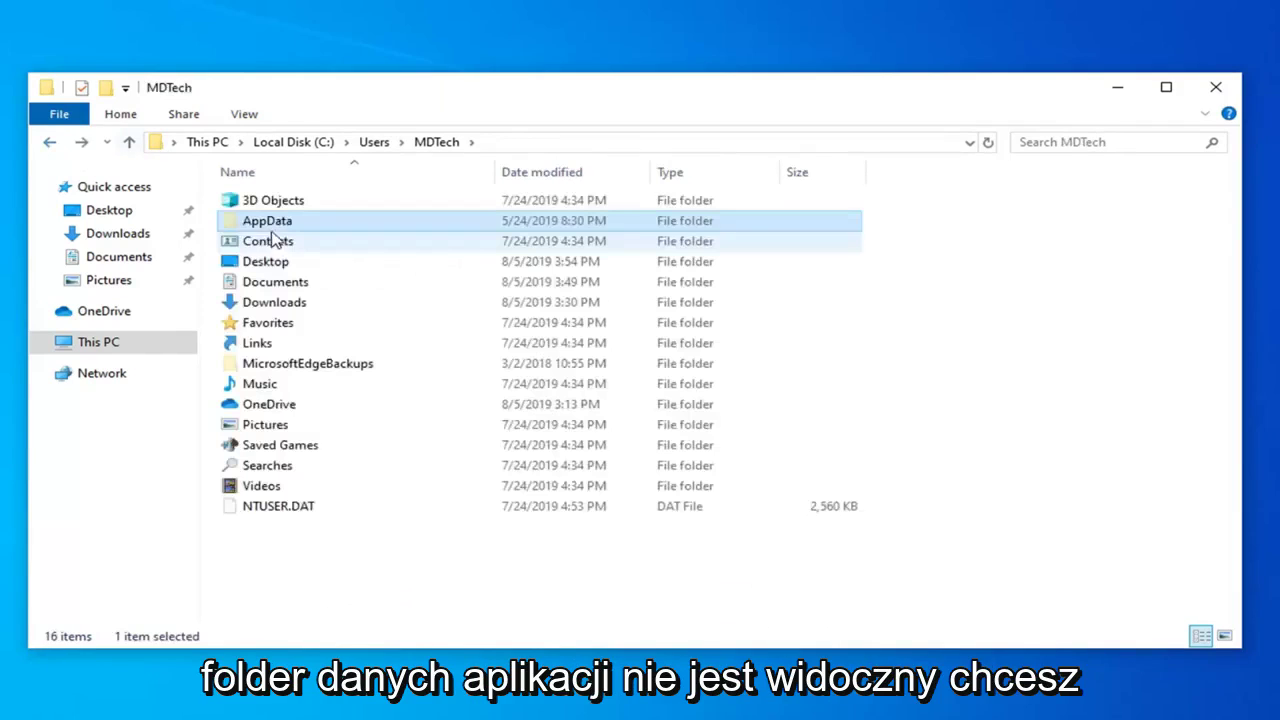
pyautogui.click(245, 116)
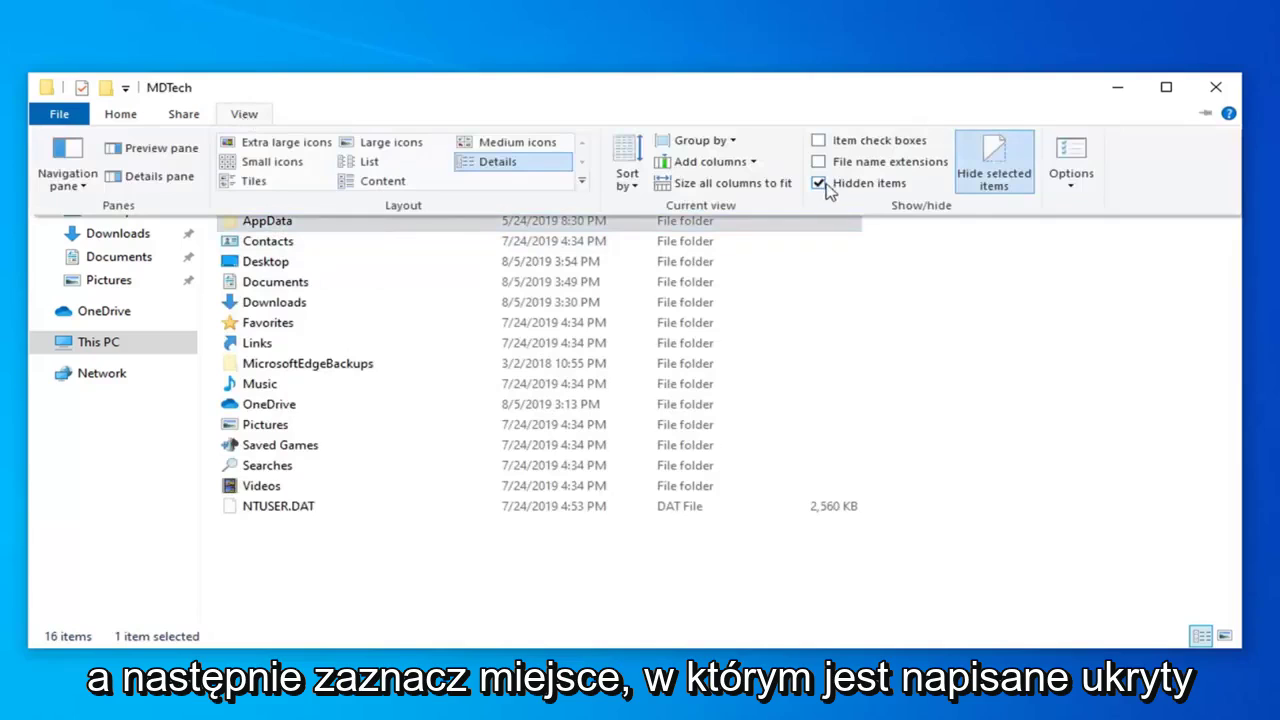
# Step: Delete the IconCache file from C:\Users\MDTech\AppData\Local
pyautogui.click(1160, 320)
pyautogui.doubleClick(262, 224)
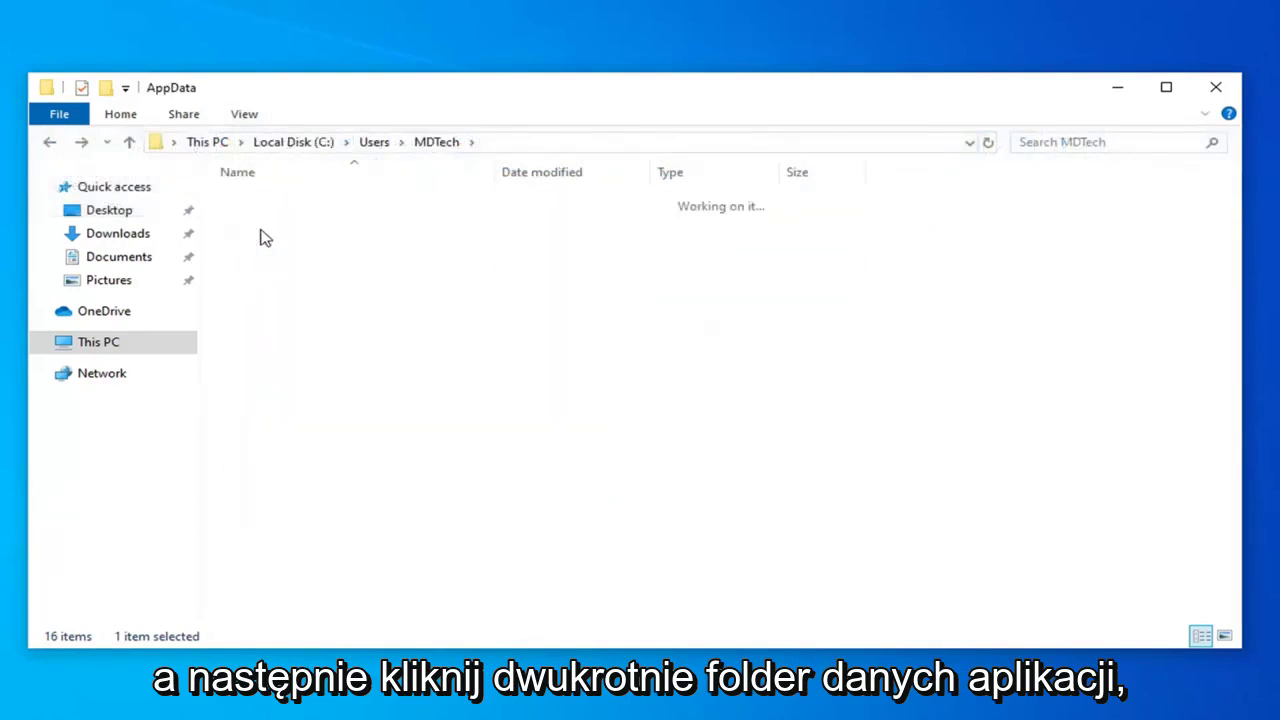
pyautogui.click(306, 249)
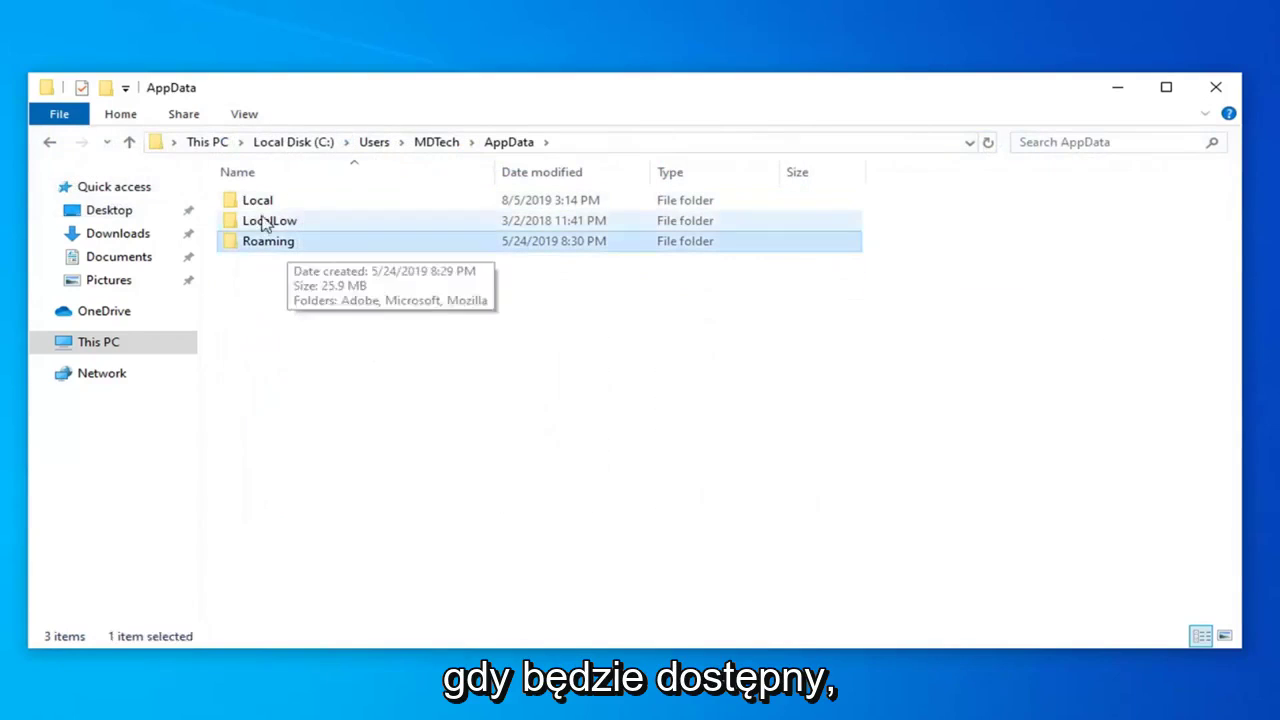
pyautogui.doubleClick(310, 202)
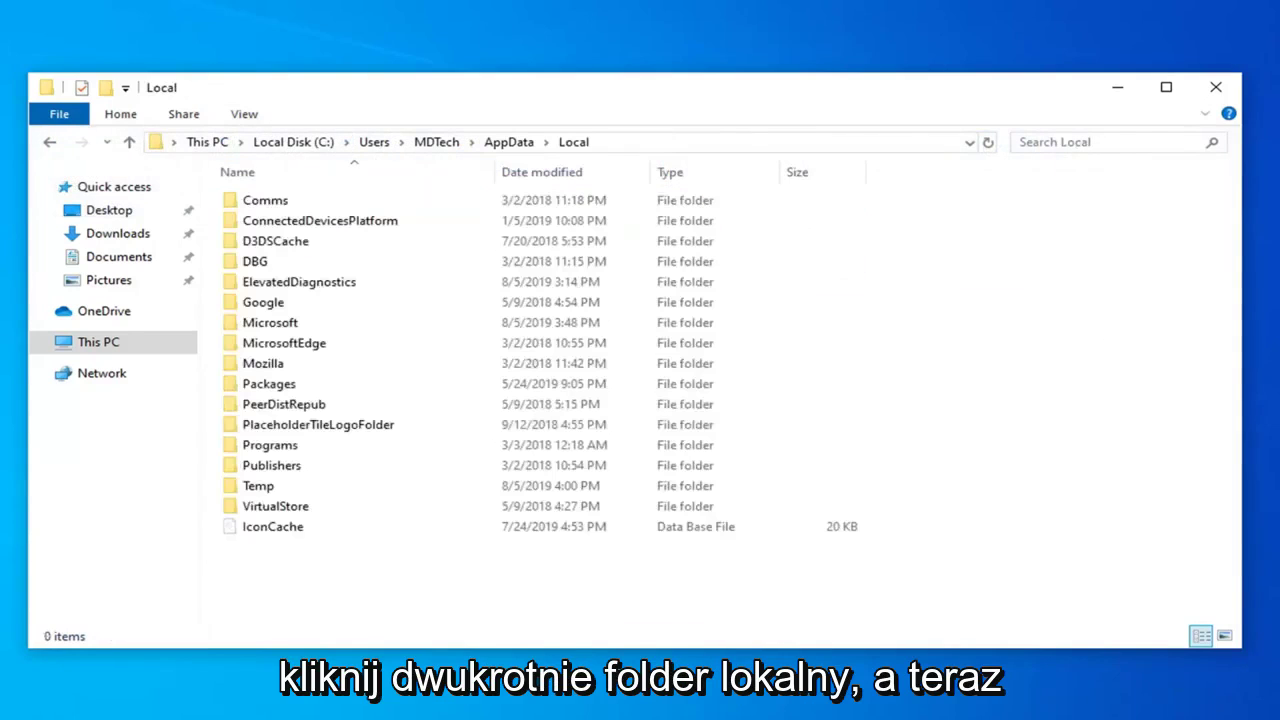
pyautogui.click(272, 537)
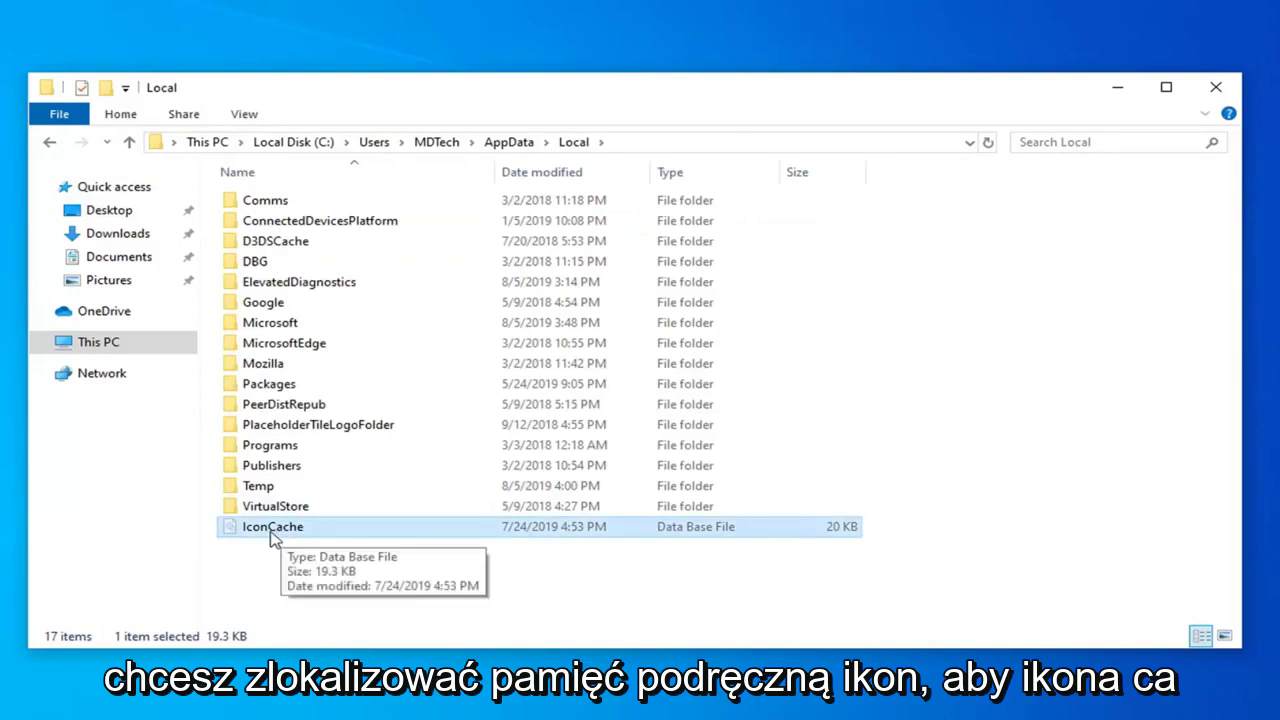
pyautogui.moveTo(273, 527)
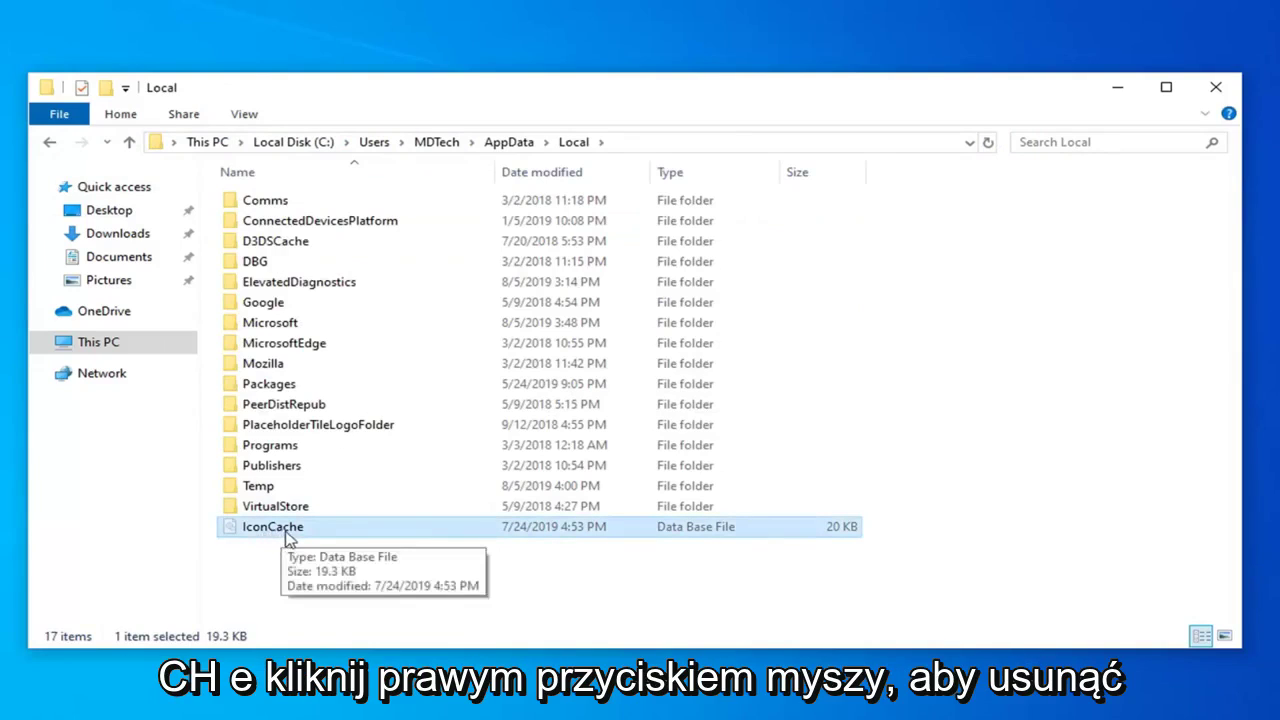
pyautogui.rightClick(292, 538)
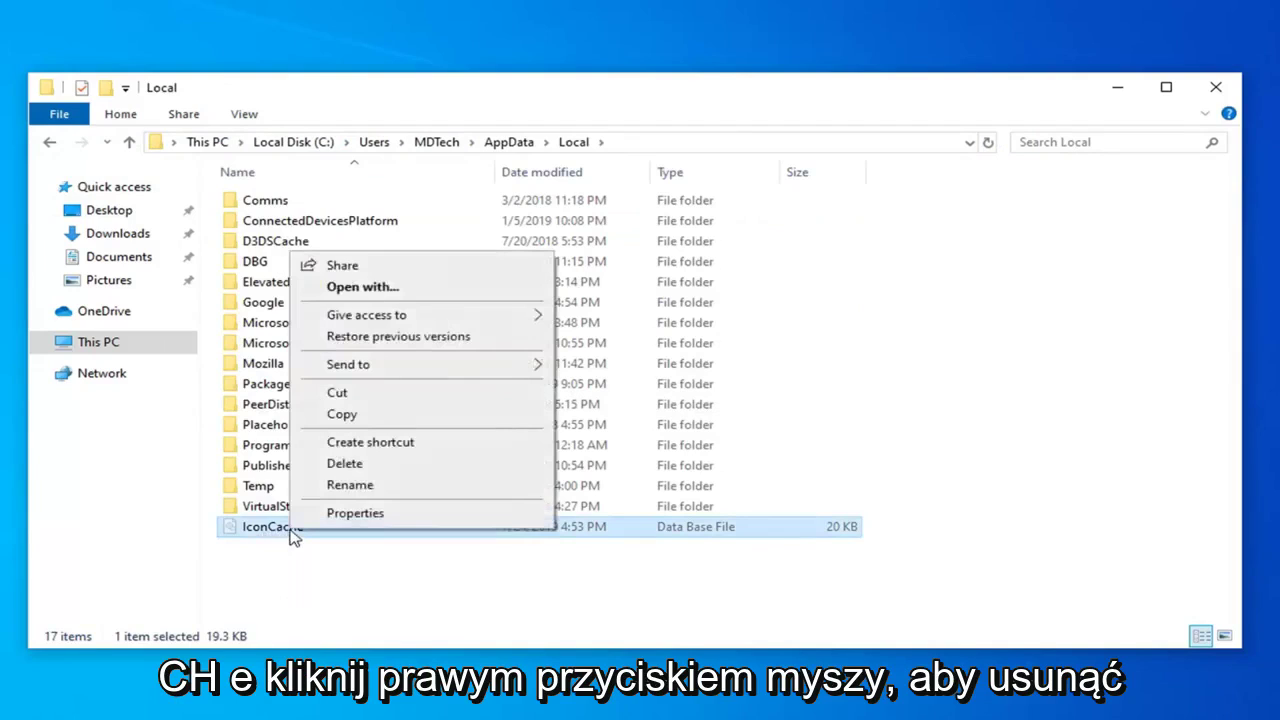
pyautogui.click(325, 466)
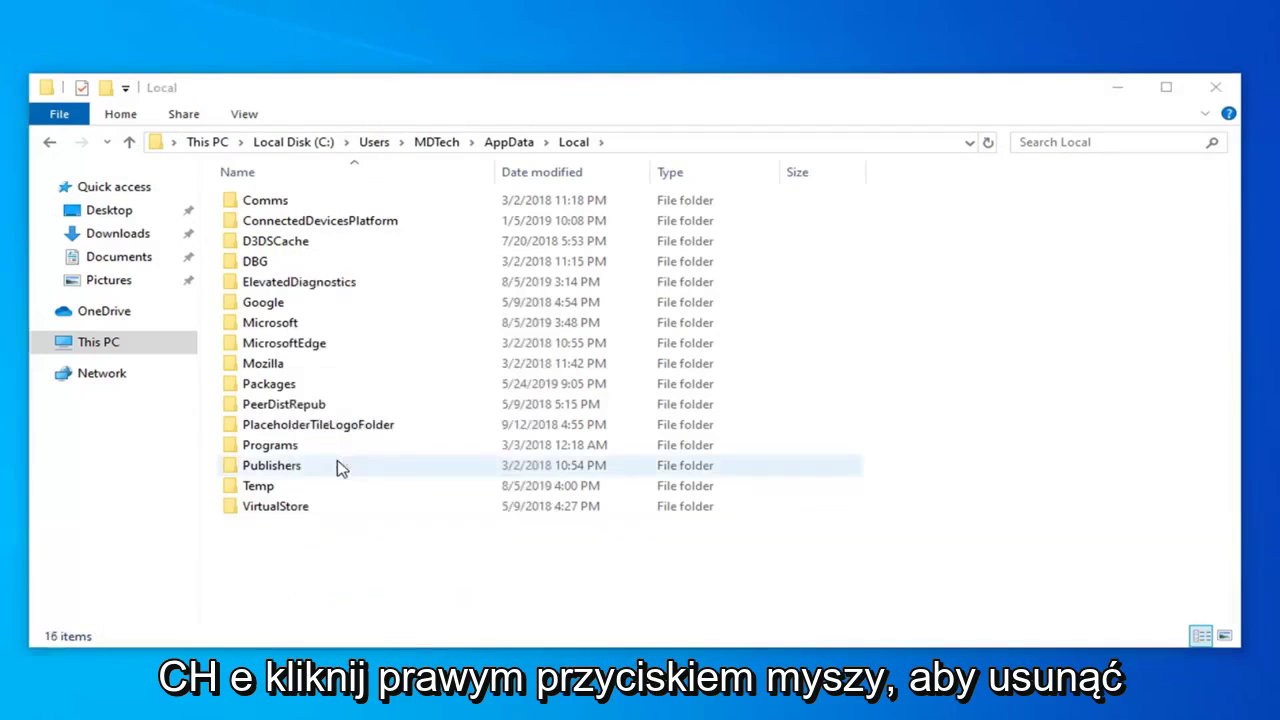
# Step: Close the File Explorer window to return to the empty desktop
pyautogui.click(1215, 87)
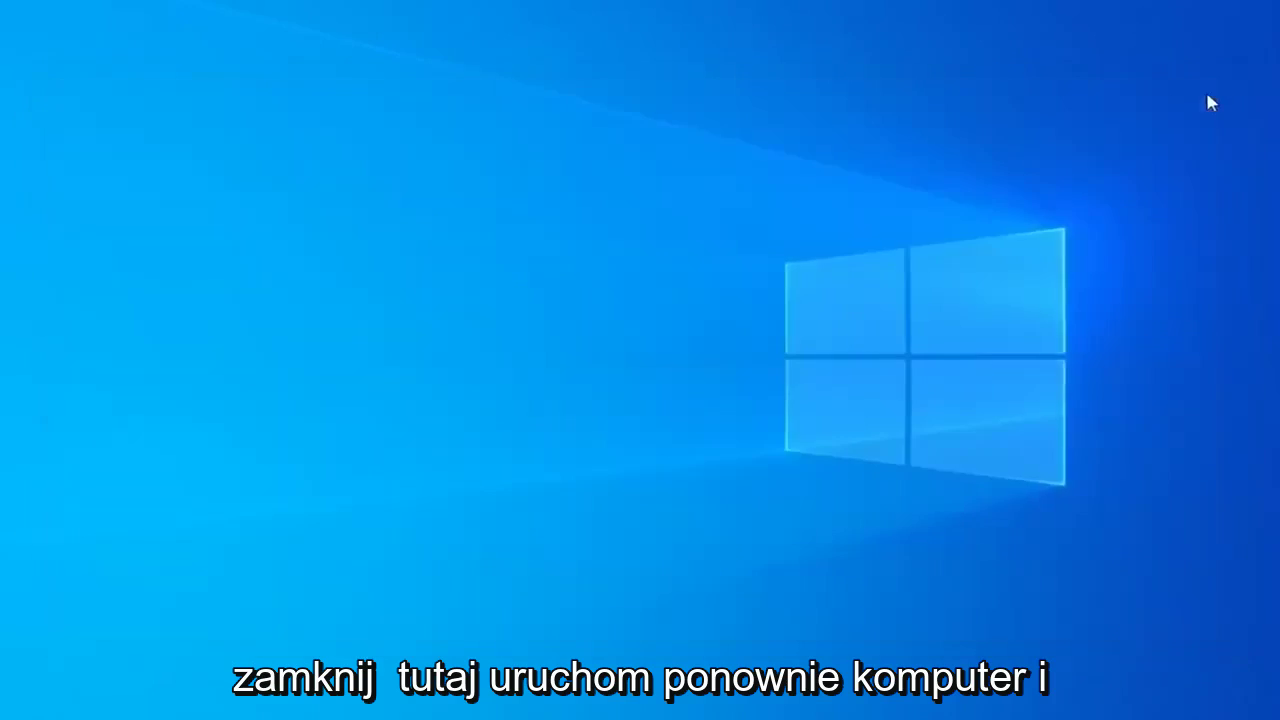